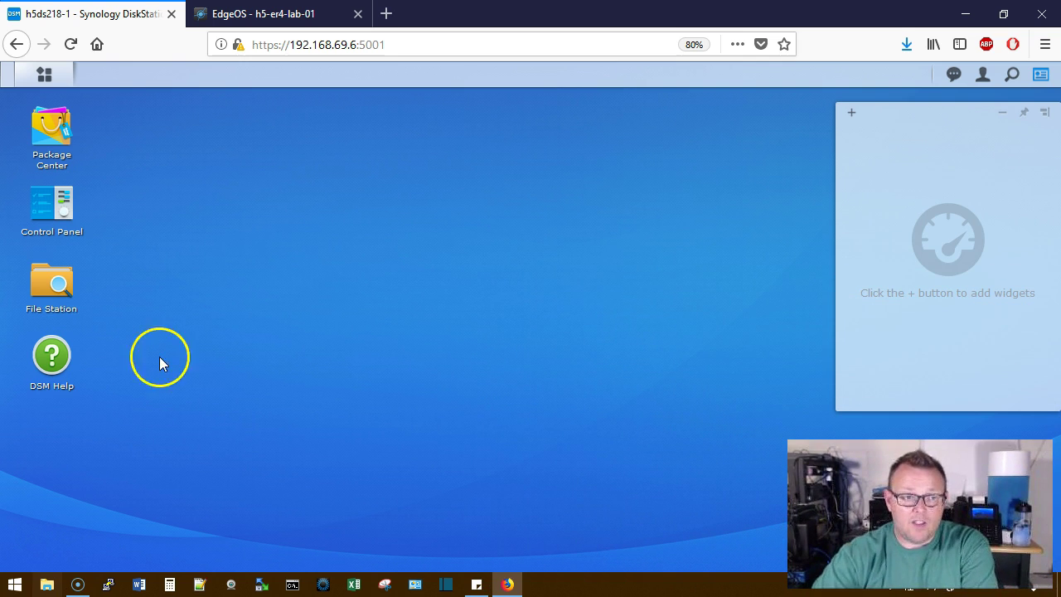
- Install the Log Center package from Package Center's All Packages catalogue
click(52, 131)
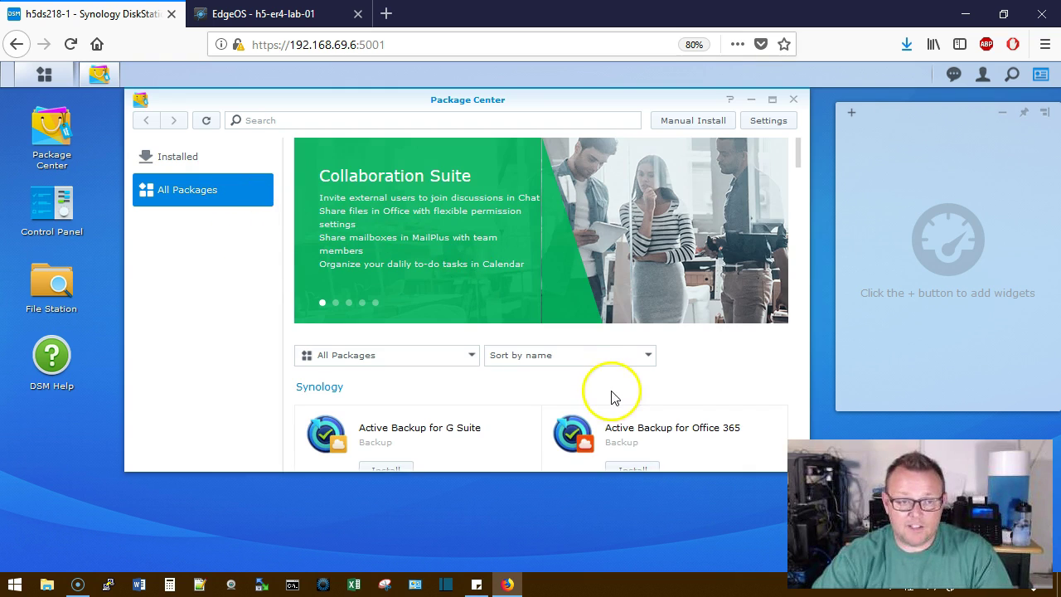
scroll(667, 389, down, 1)
scroll(668, 389, down, 10)
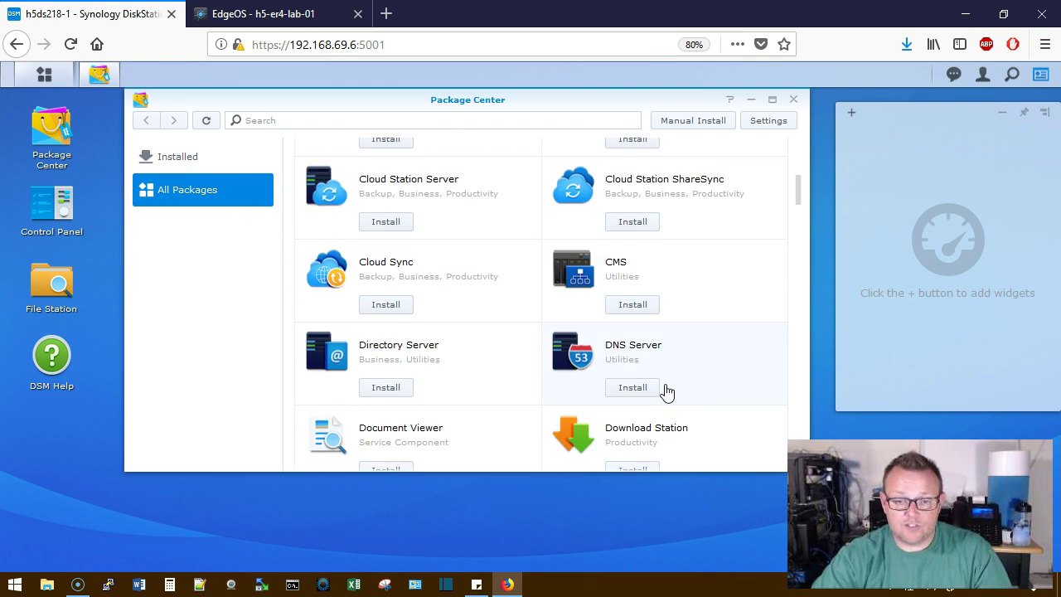
scroll(667, 390, down, 4)
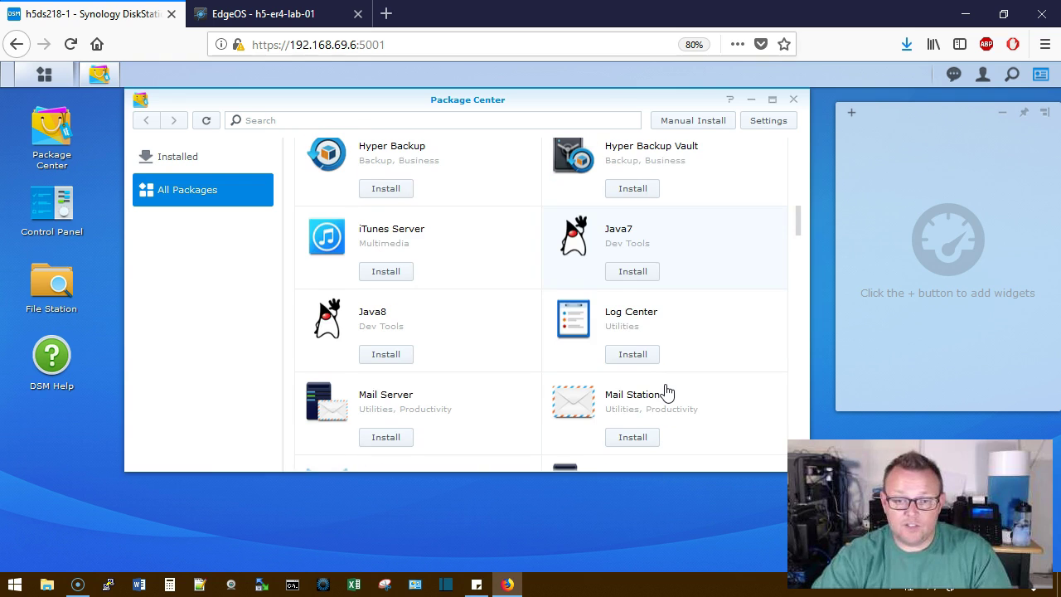
click(632, 355)
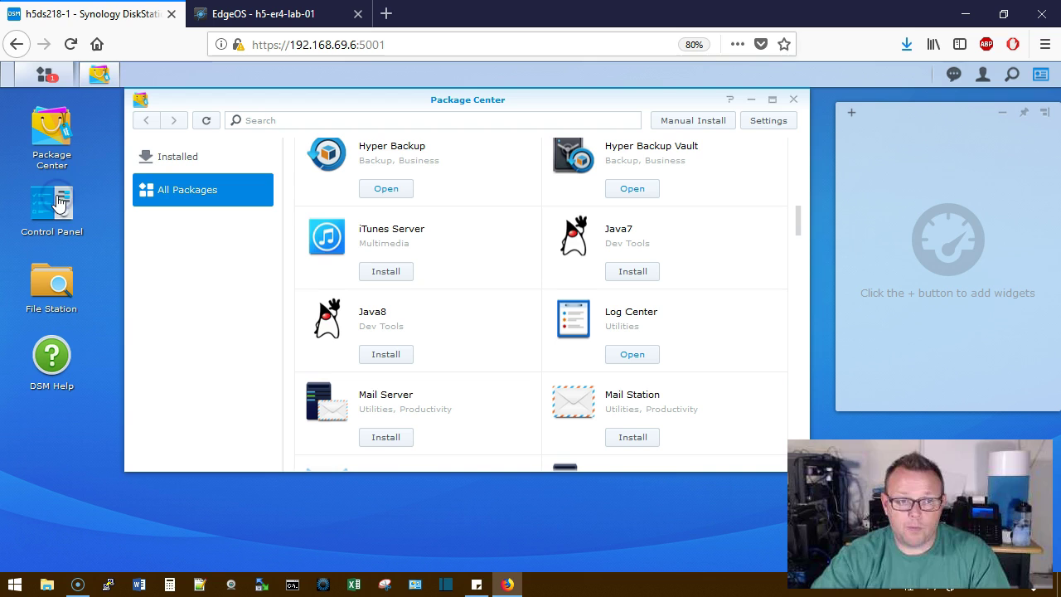
- Start creating a new shared folder named 'logs' under Control Panel > Shared Folder
click(329, 275)
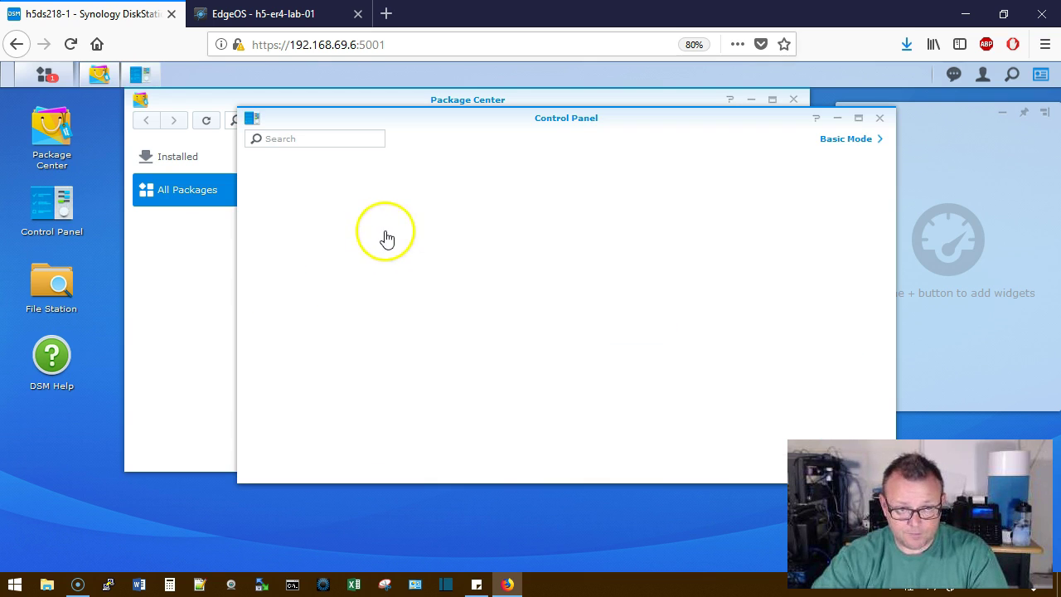
click(294, 204)
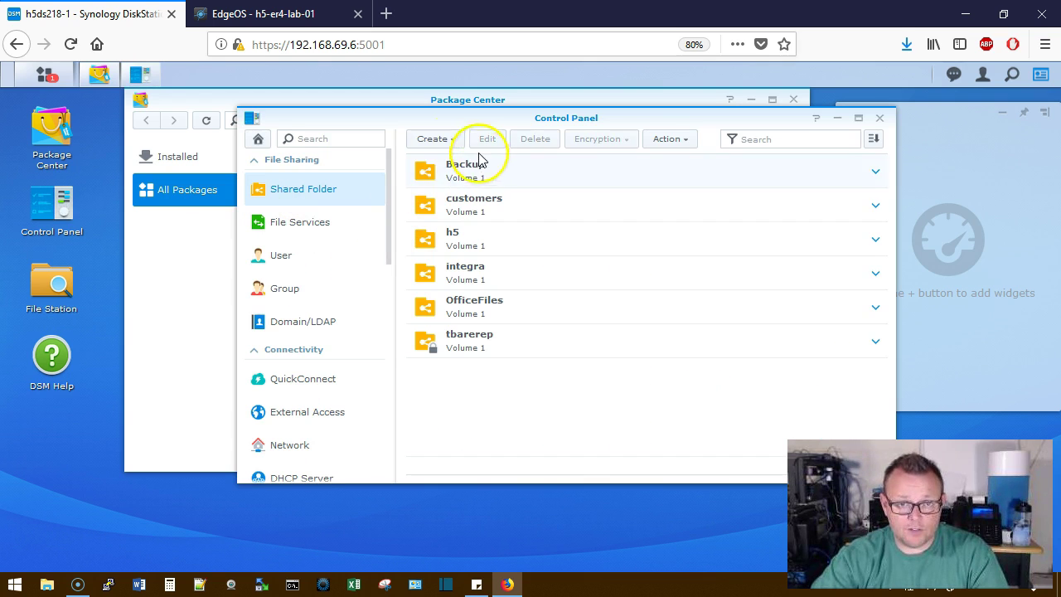
click(436, 139)
click(446, 161)
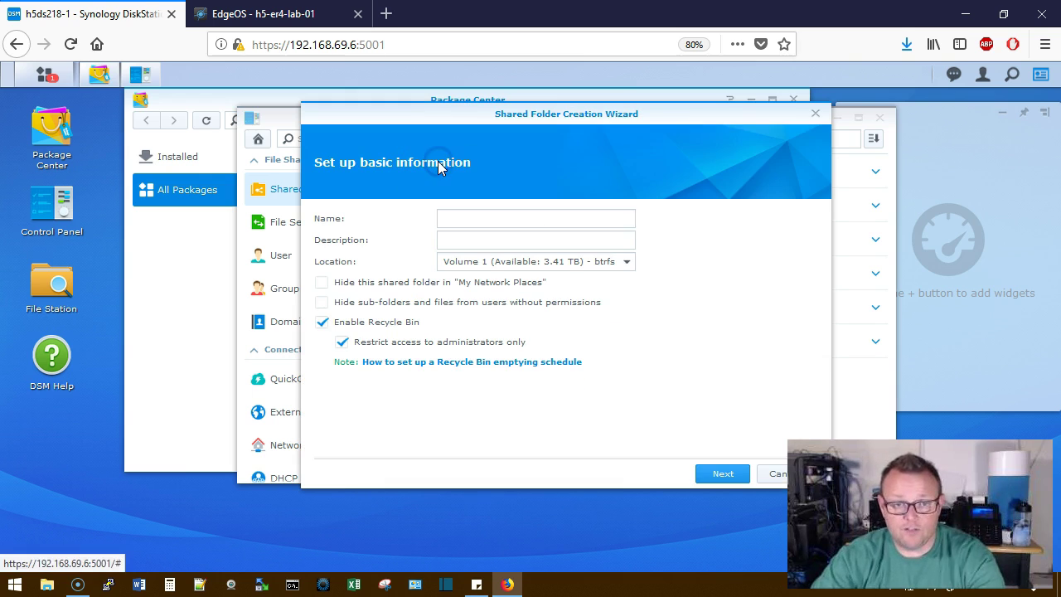
click(527, 220)
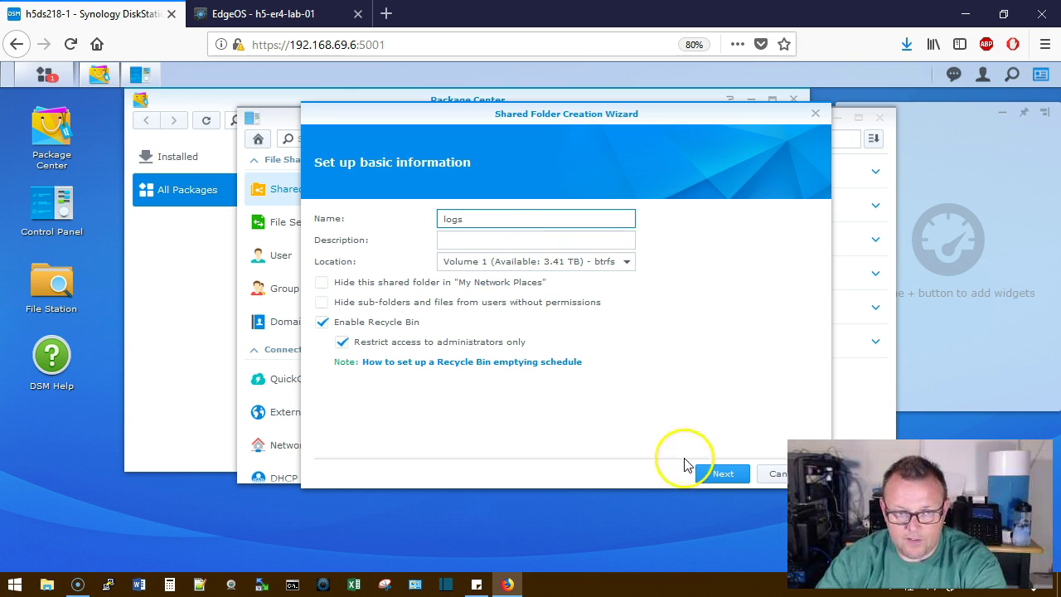
- Enable encryption for the logs folder and enter its encryption key
click(739, 481)
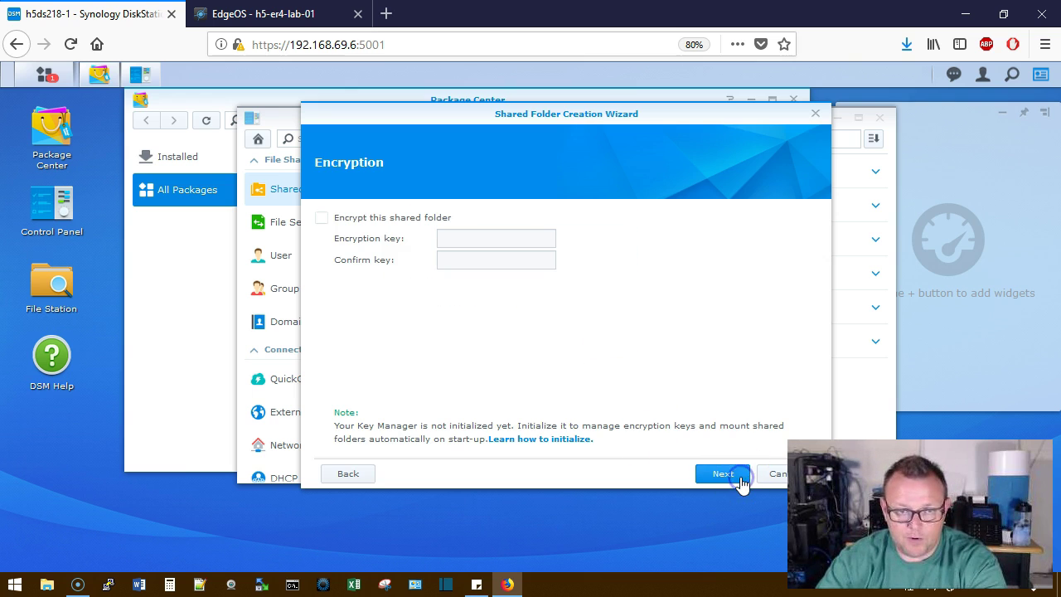
click(329, 220)
click(478, 237)
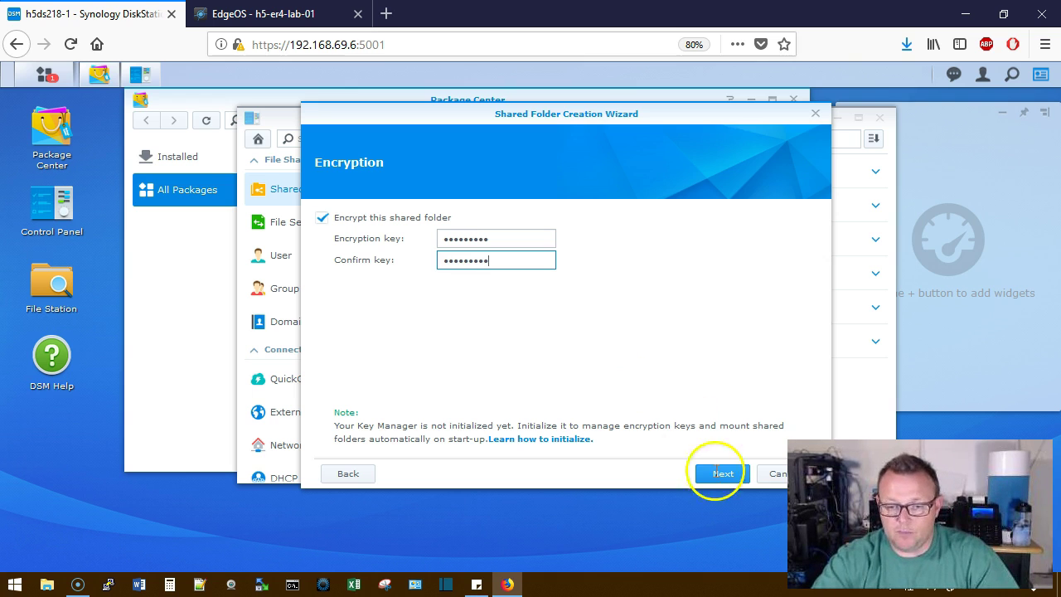
click(721, 478)
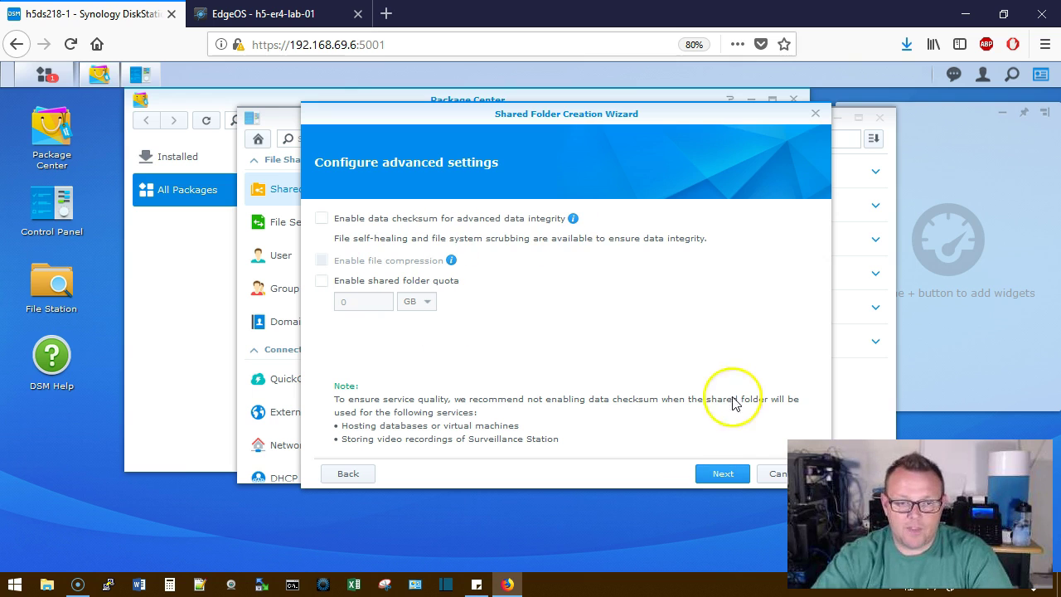
- Apply the folder settings, accept the encryption warnings, save logs.key, and finish permissions
click(725, 476)
click(731, 478)
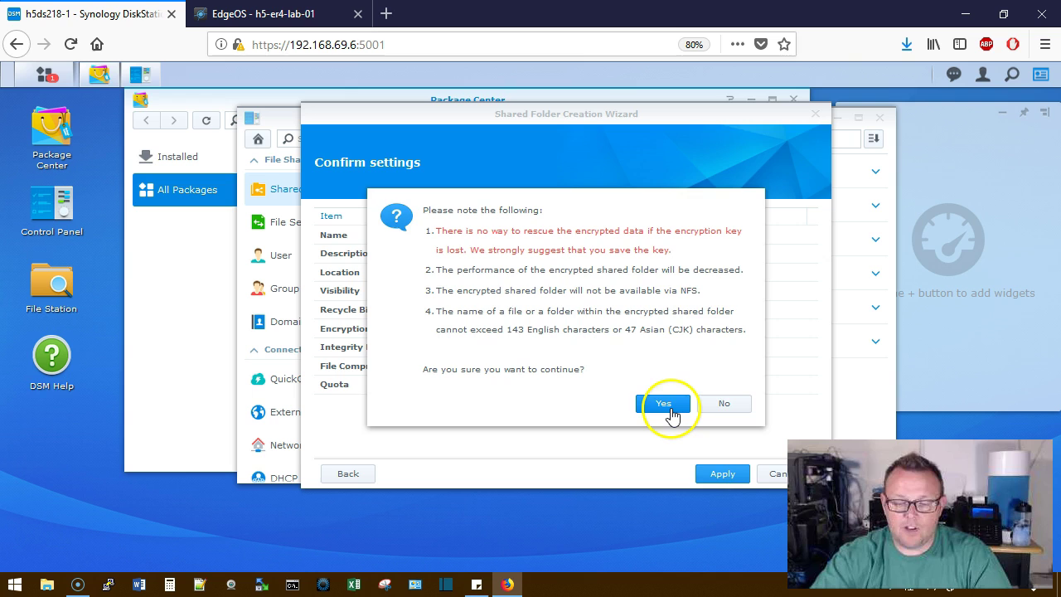
click(686, 407)
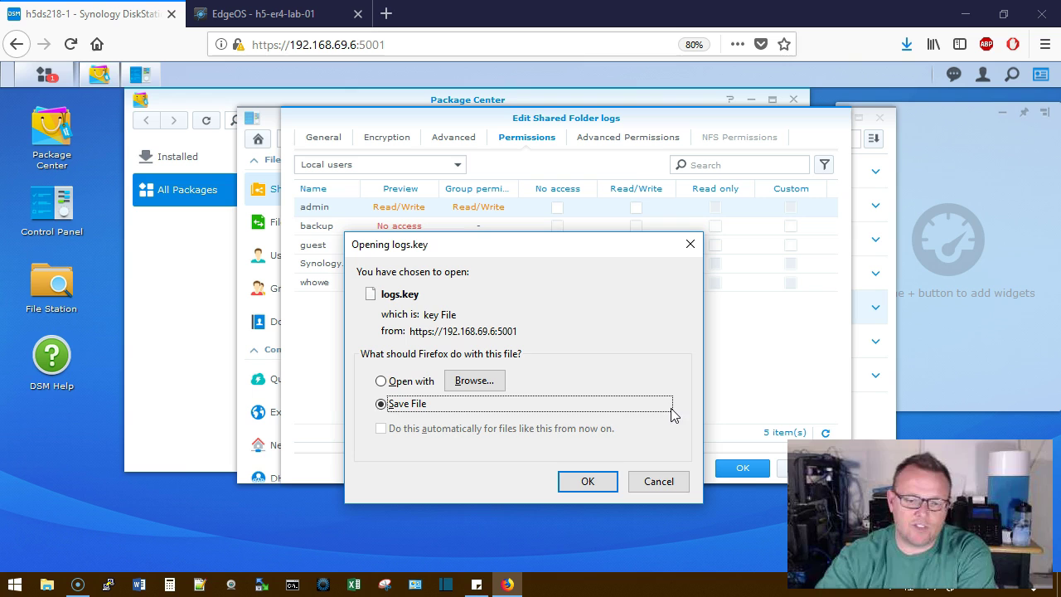
click(583, 481)
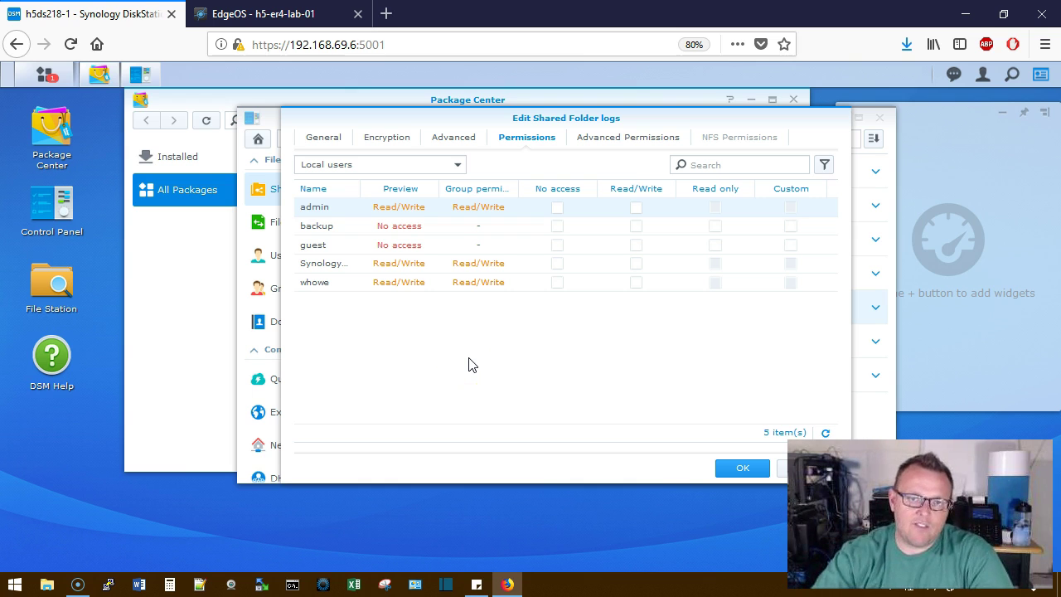
click(740, 469)
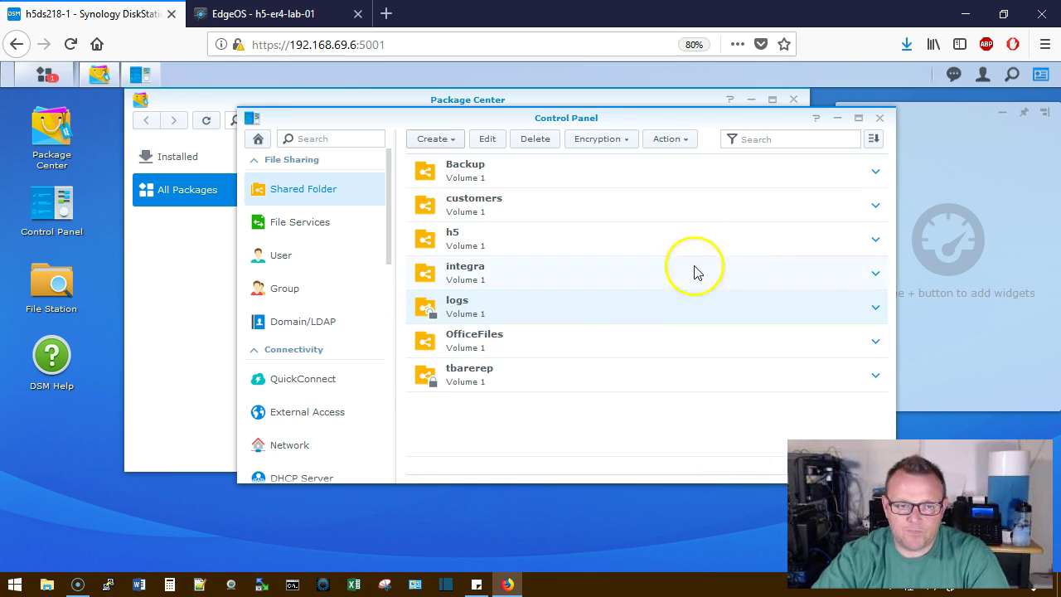
- In Log Center's Archive Settings, set the archive destination to the logs shared folder
click(880, 118)
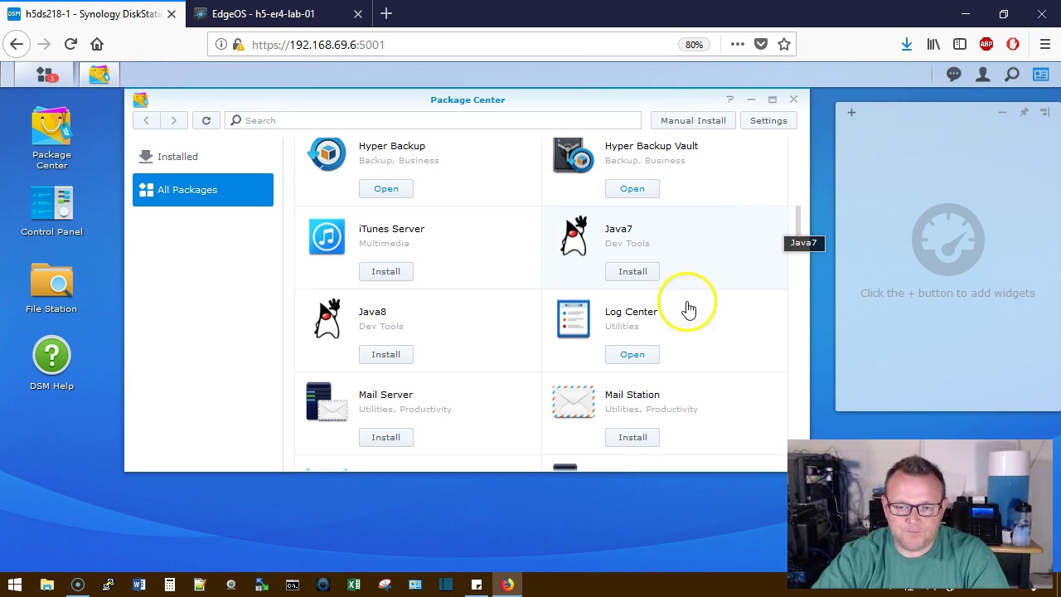
click(631, 354)
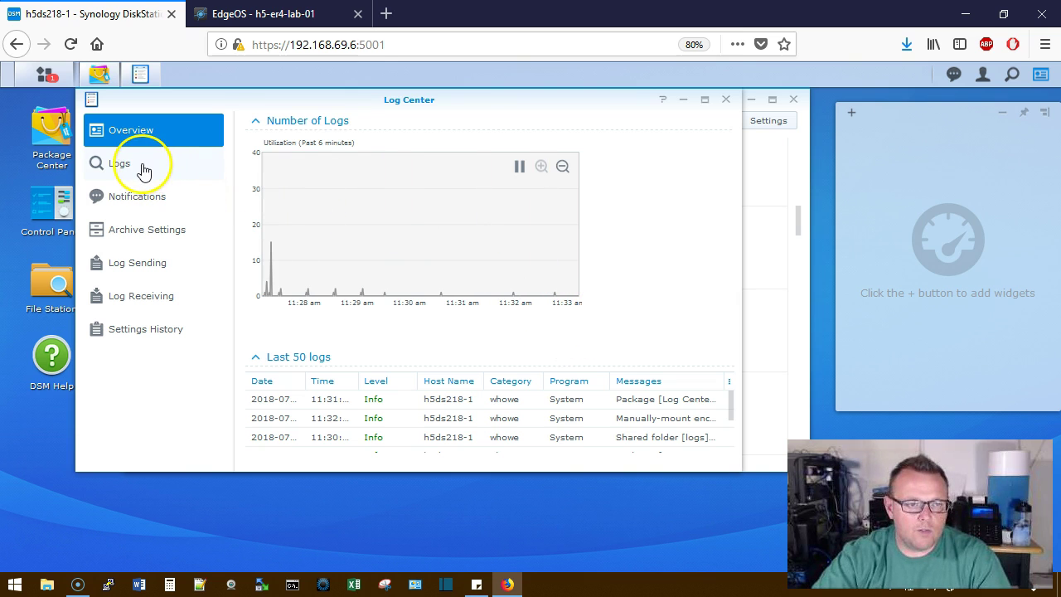
click(153, 298)
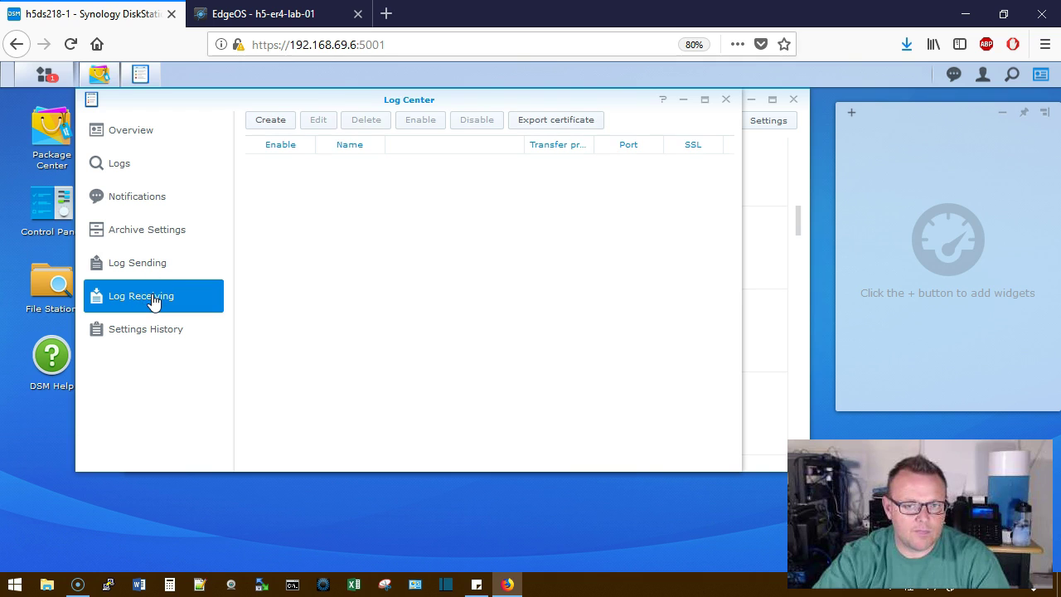
click(166, 232)
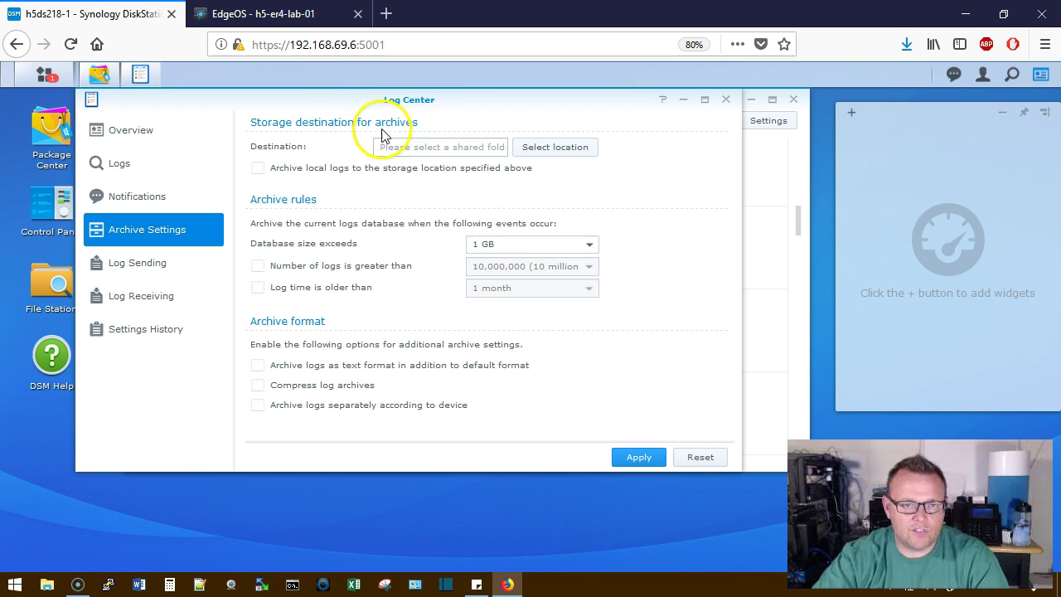
click(556, 158)
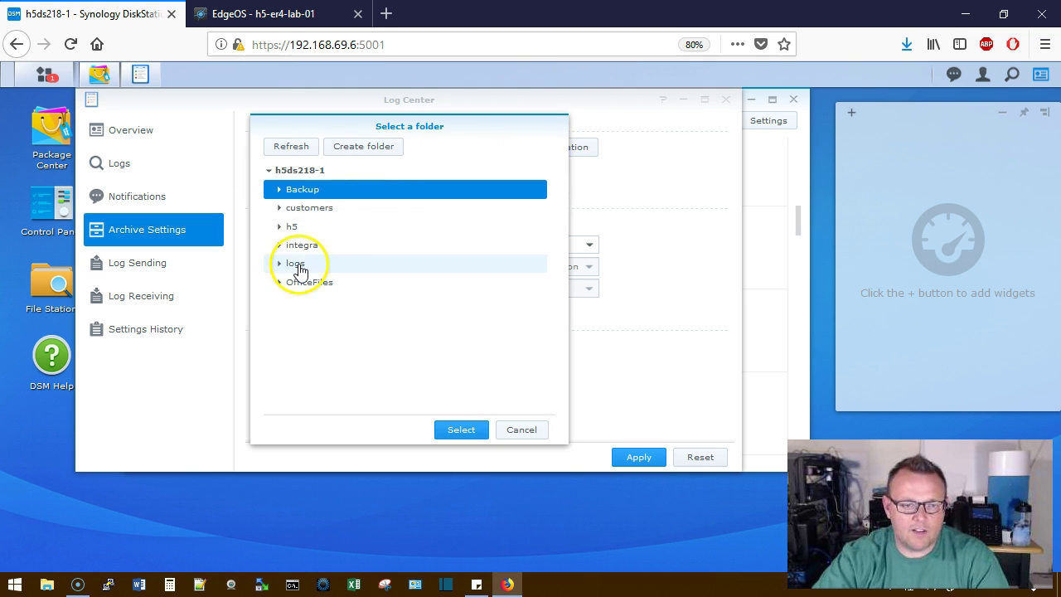
click(296, 264)
click(452, 433)
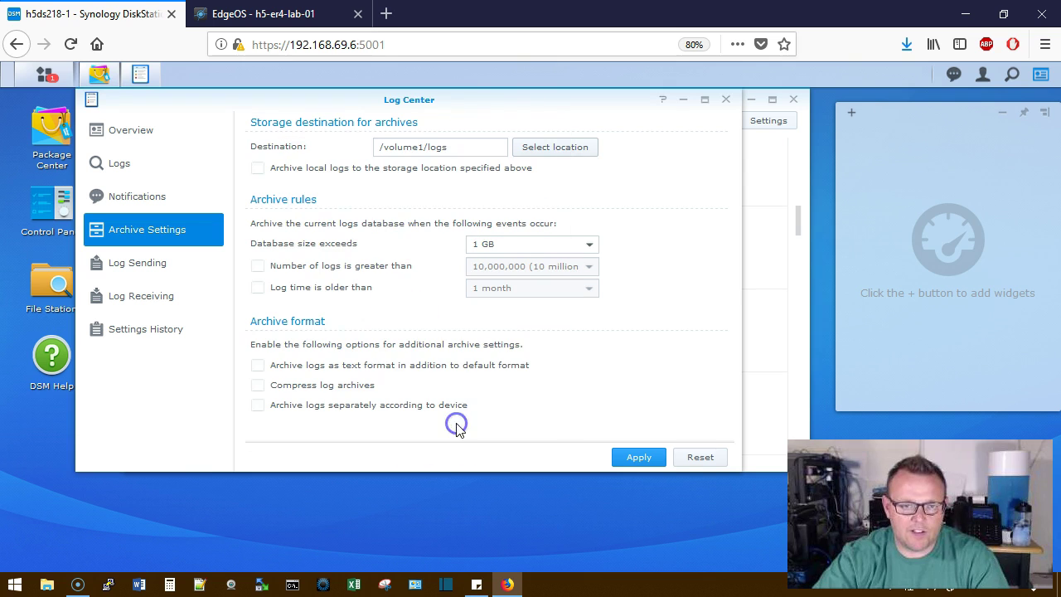
- Archive local logs, compressed and separately per device, and apply the settings
click(258, 167)
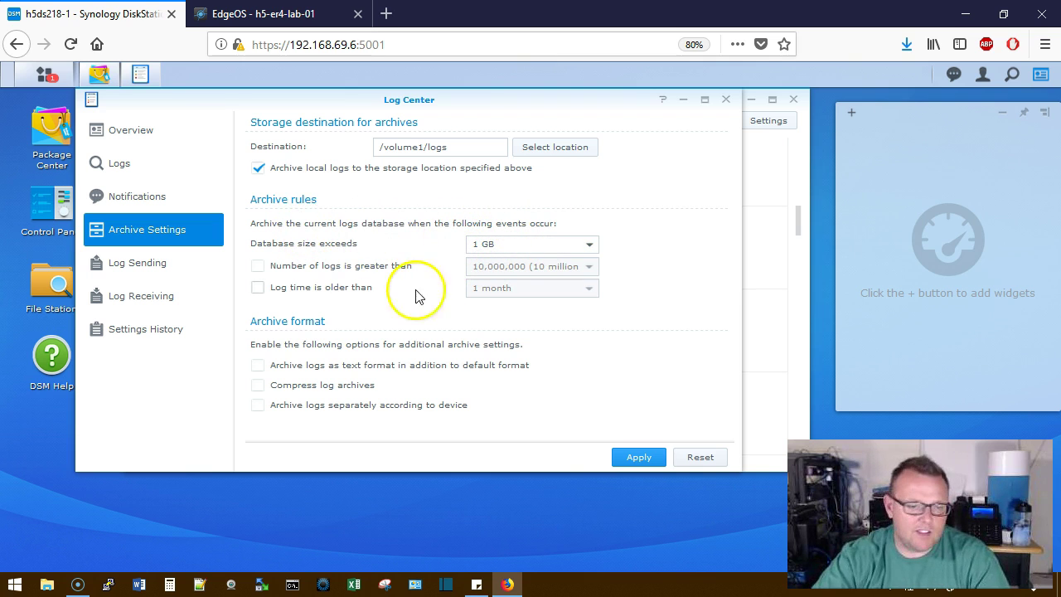
click(258, 384)
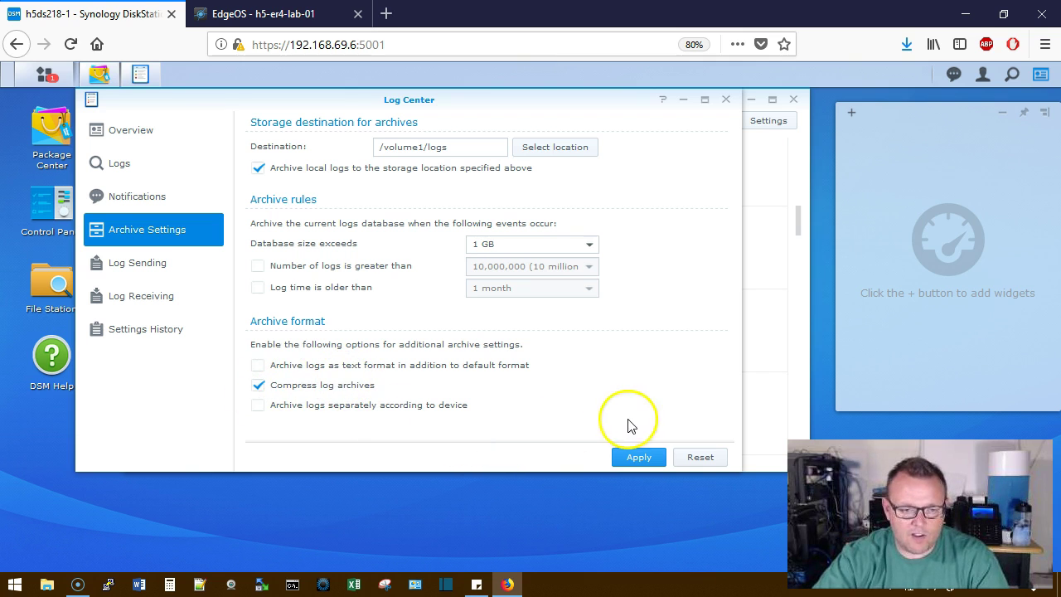
click(261, 405)
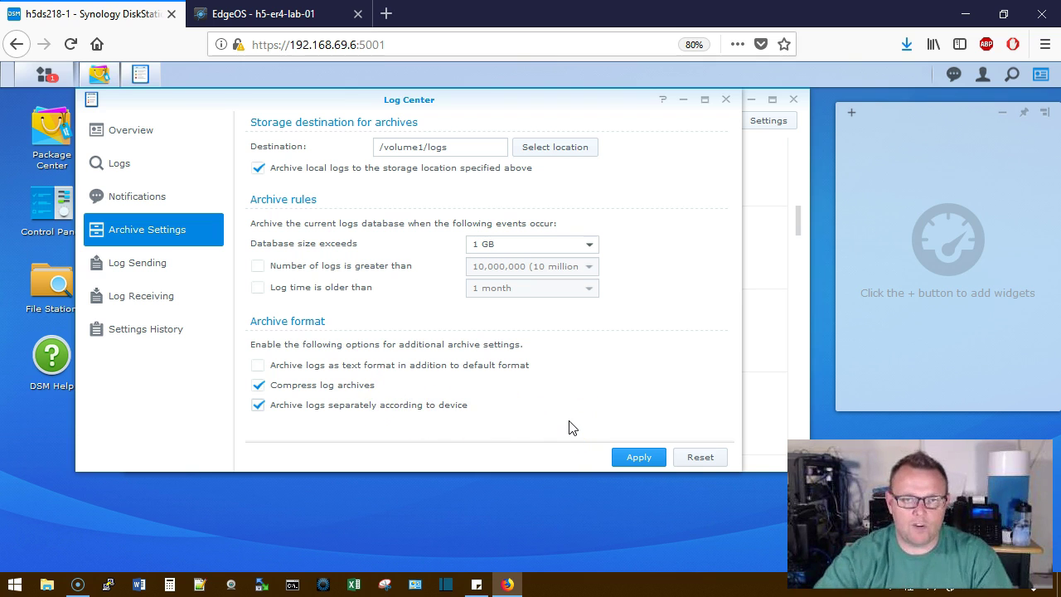
click(645, 456)
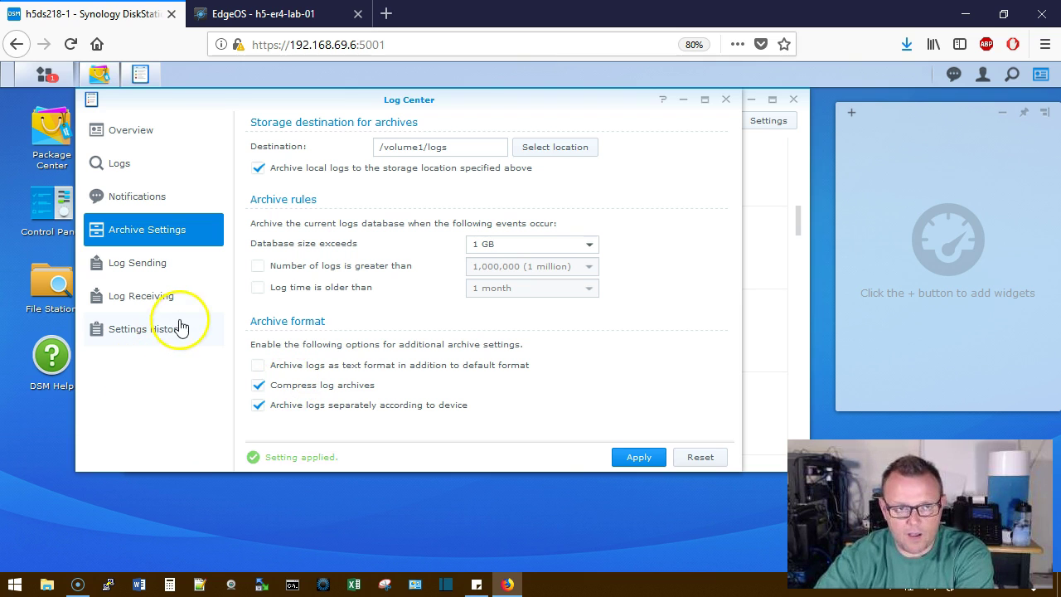
- Create a receiving rule named 'Logging' using IETF format over UDP port 514
click(157, 297)
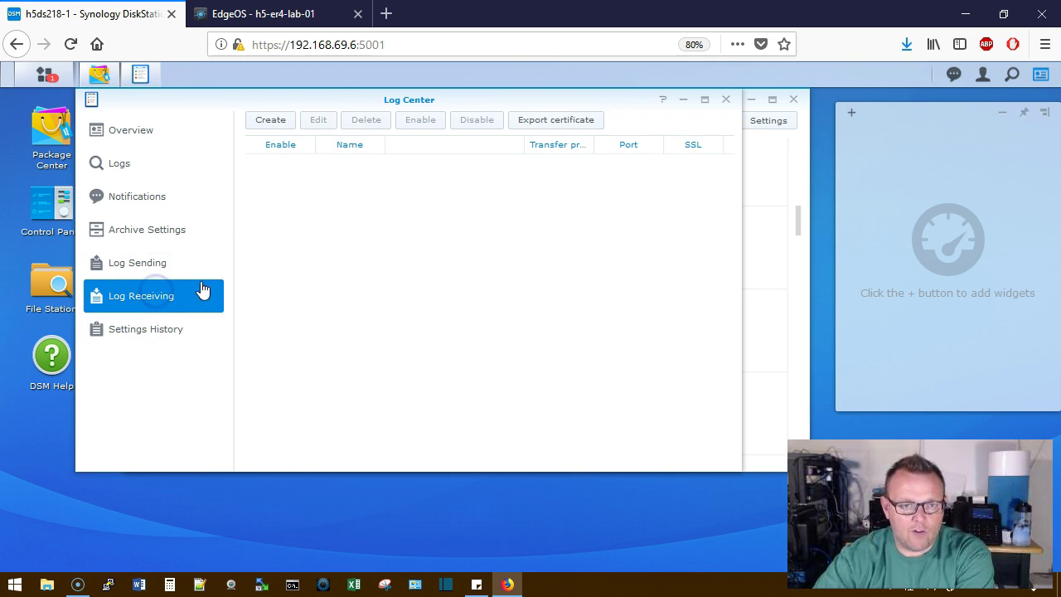
click(271, 121)
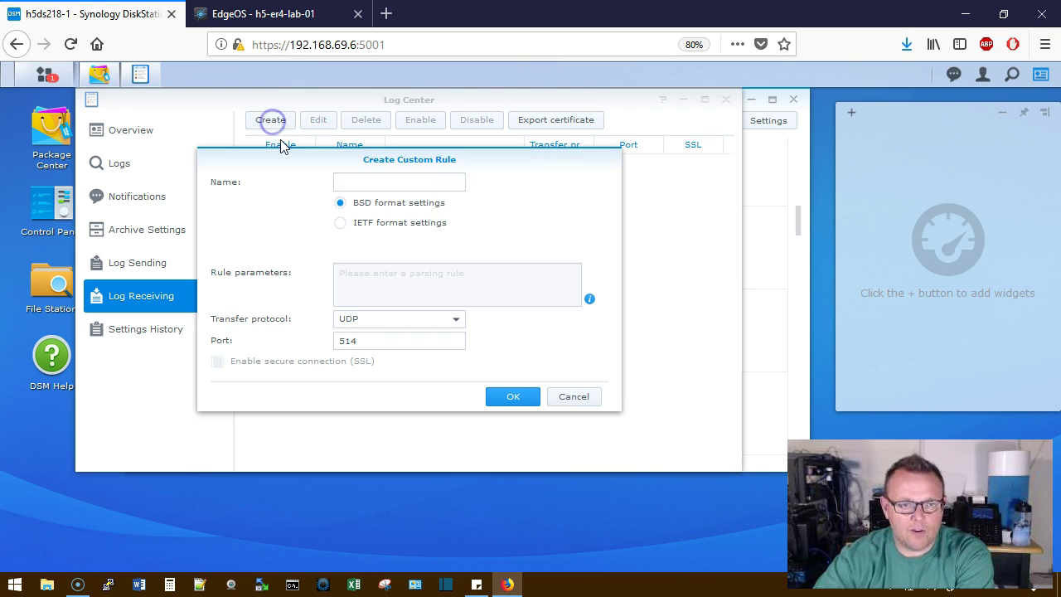
click(379, 182)
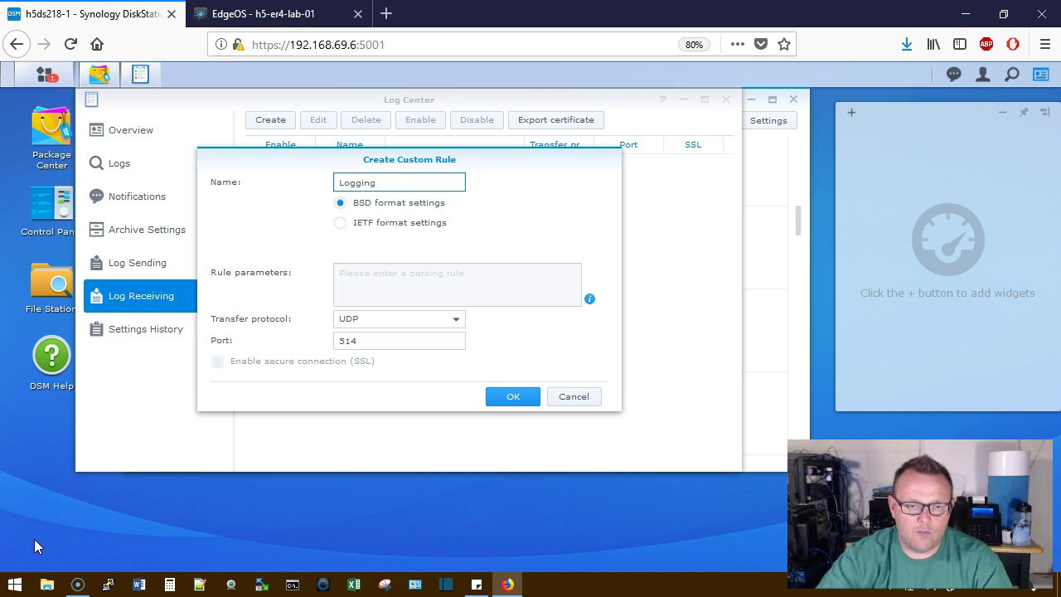
click(340, 224)
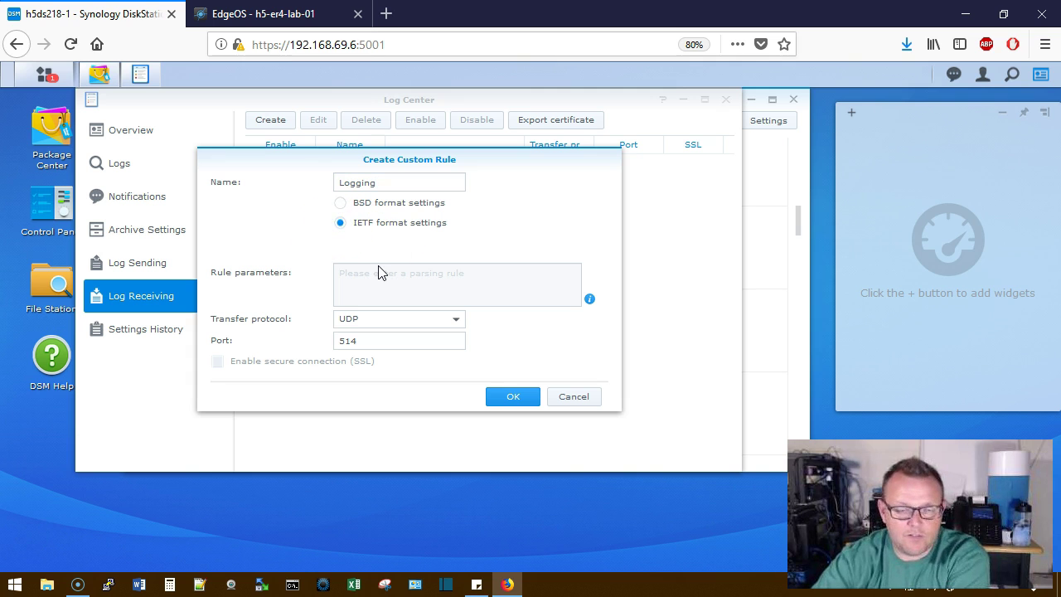
click(339, 210)
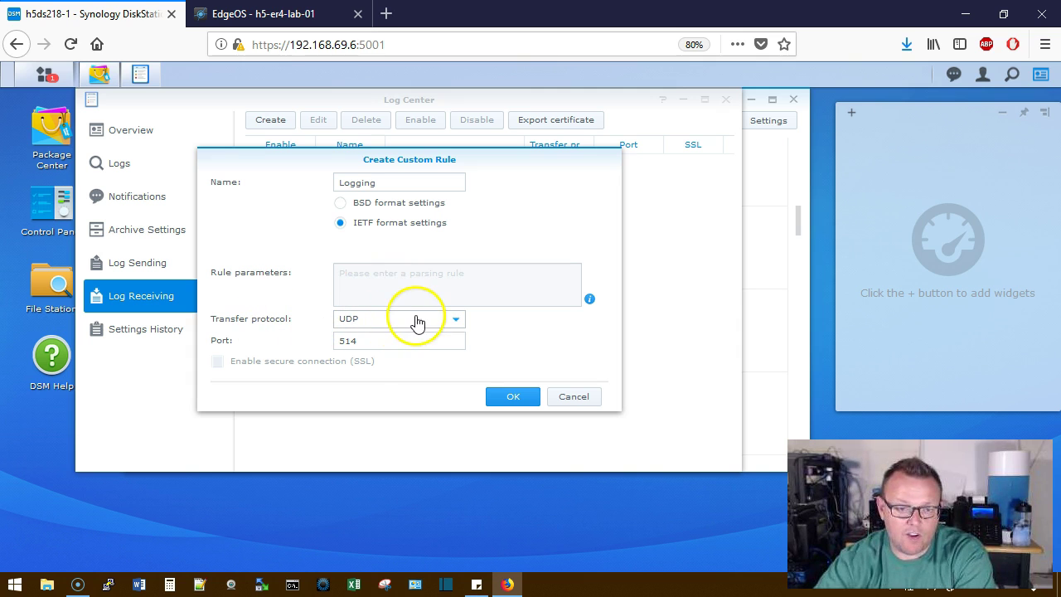
click(512, 397)
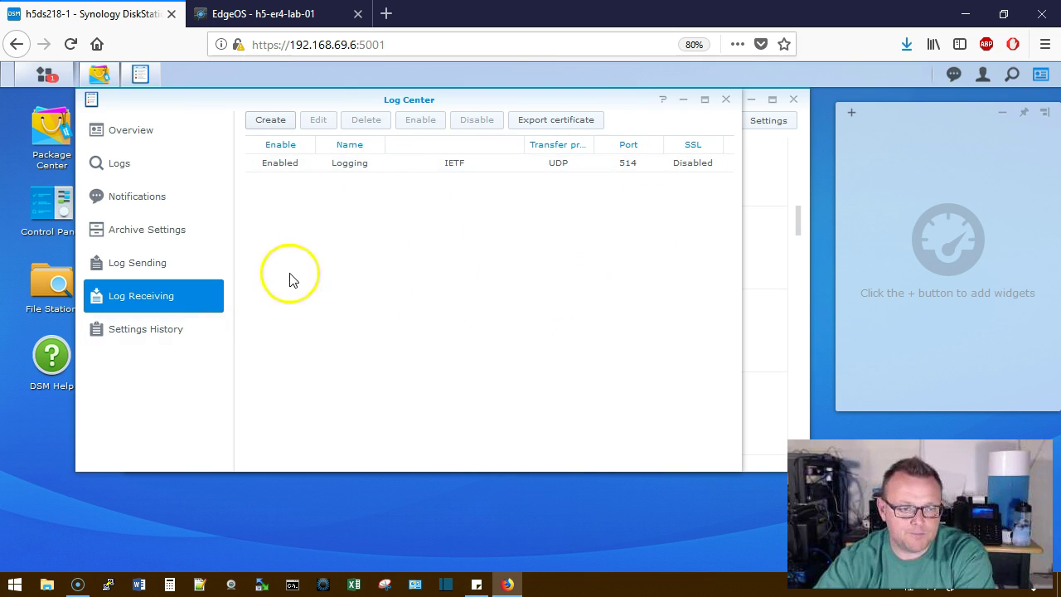
- Close Package Center and show Log Center's Overview, where h5-er4-lab-01 contributes 8% of logs
click(152, 265)
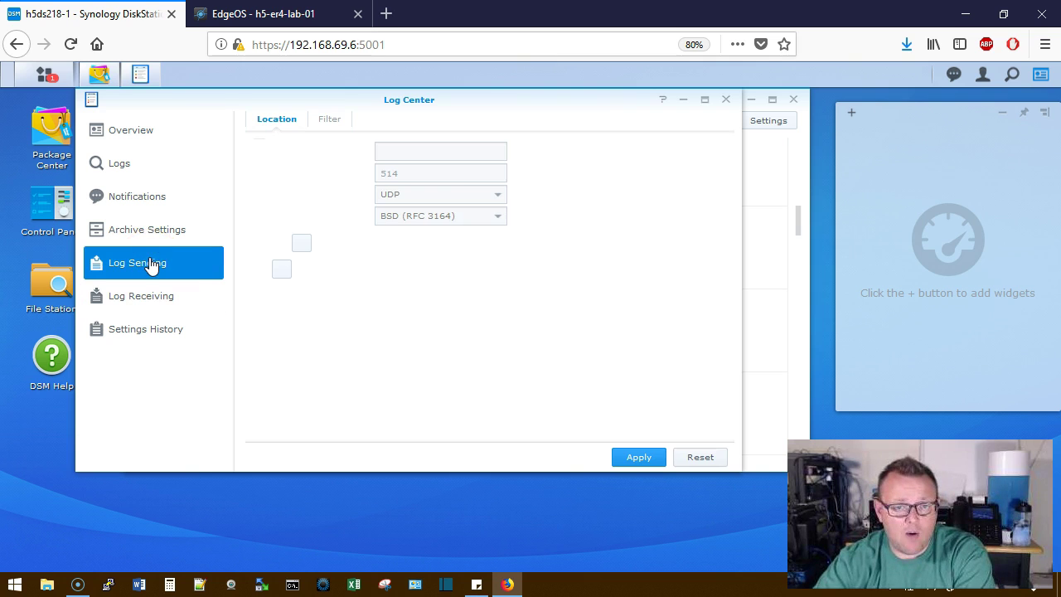
click(173, 272)
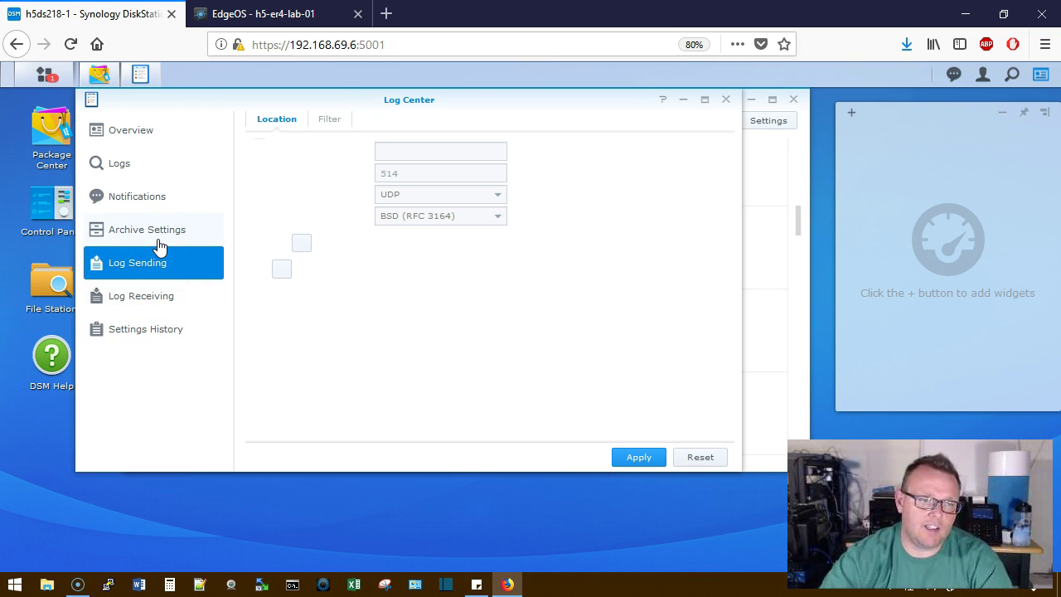
click(71, 143)
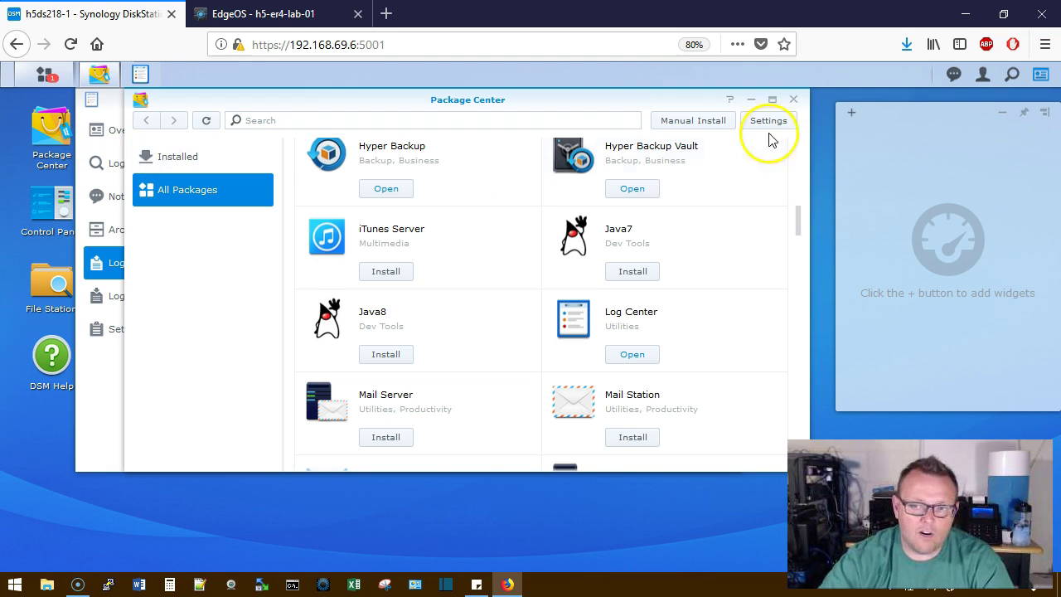
click(794, 99)
click(130, 161)
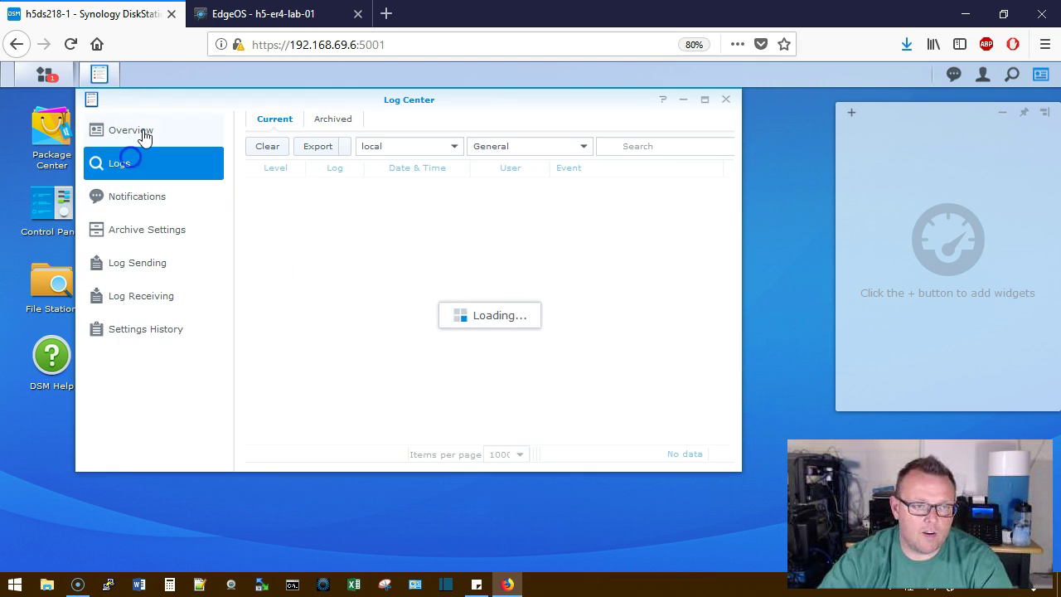
click(143, 132)
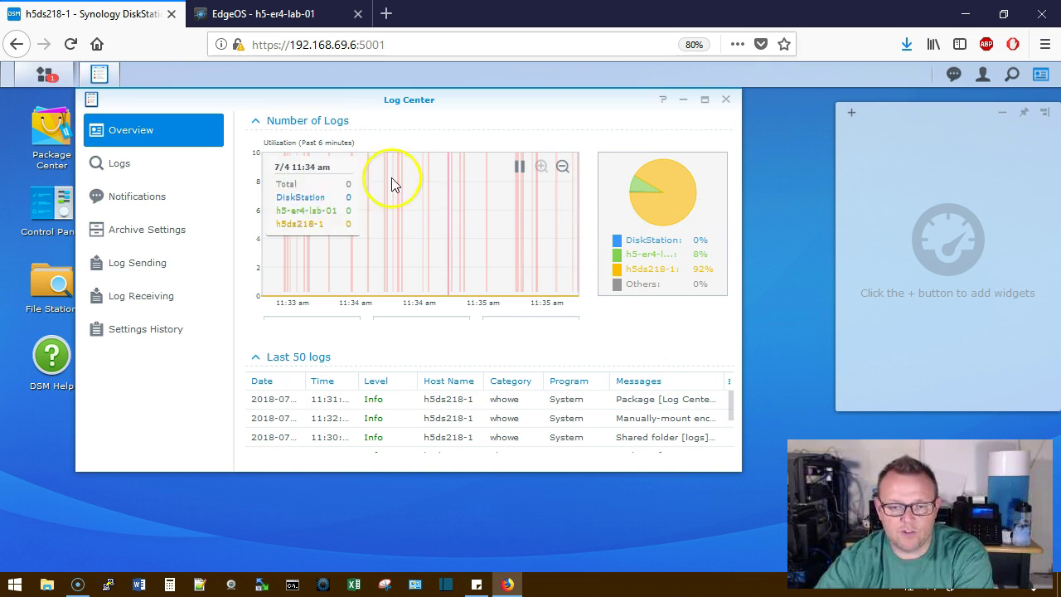
- In EdgeOS System settings, set the remote log server to 192.168.69.6
click(276, 17)
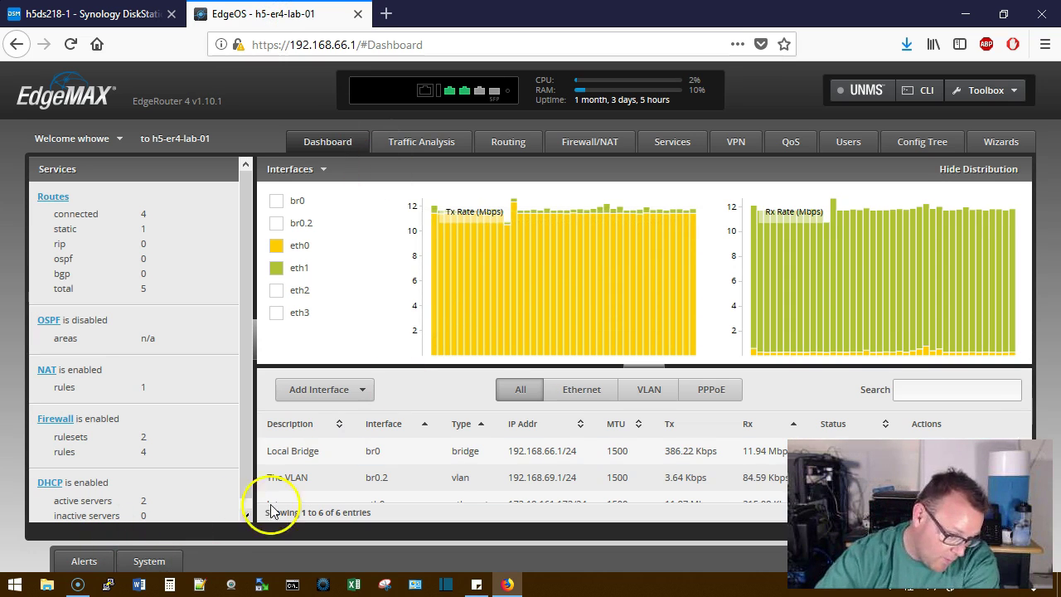
click(166, 561)
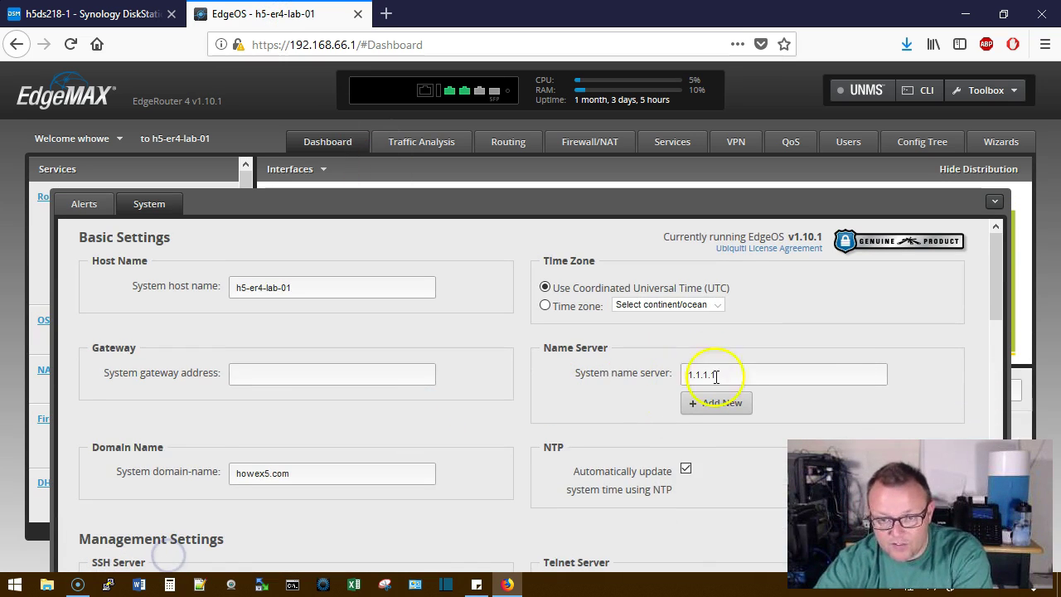
scroll(630, 419, down, 8)
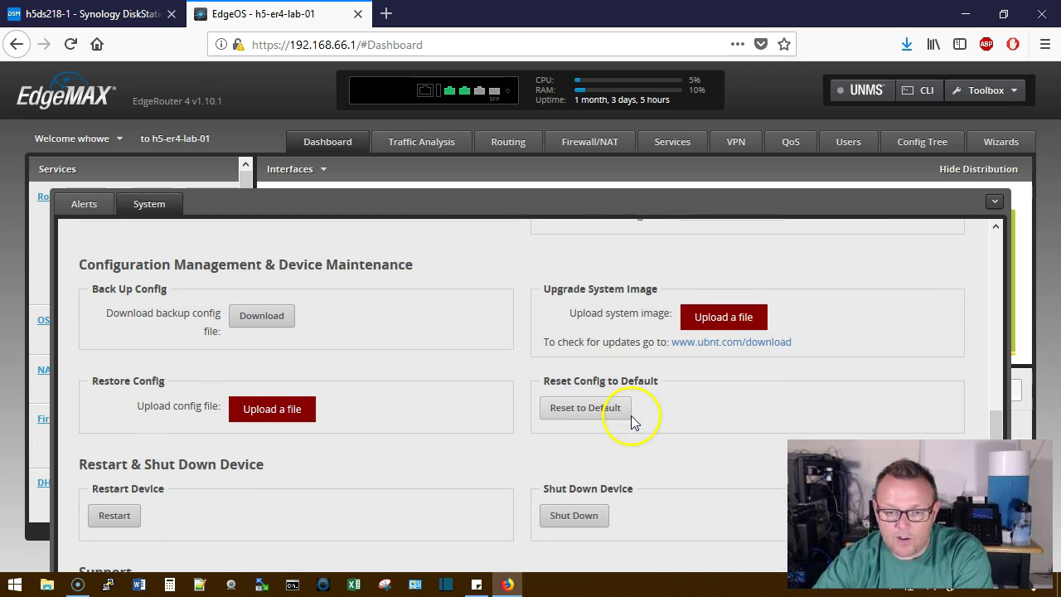
scroll(632, 423, up, 3)
click(704, 349)
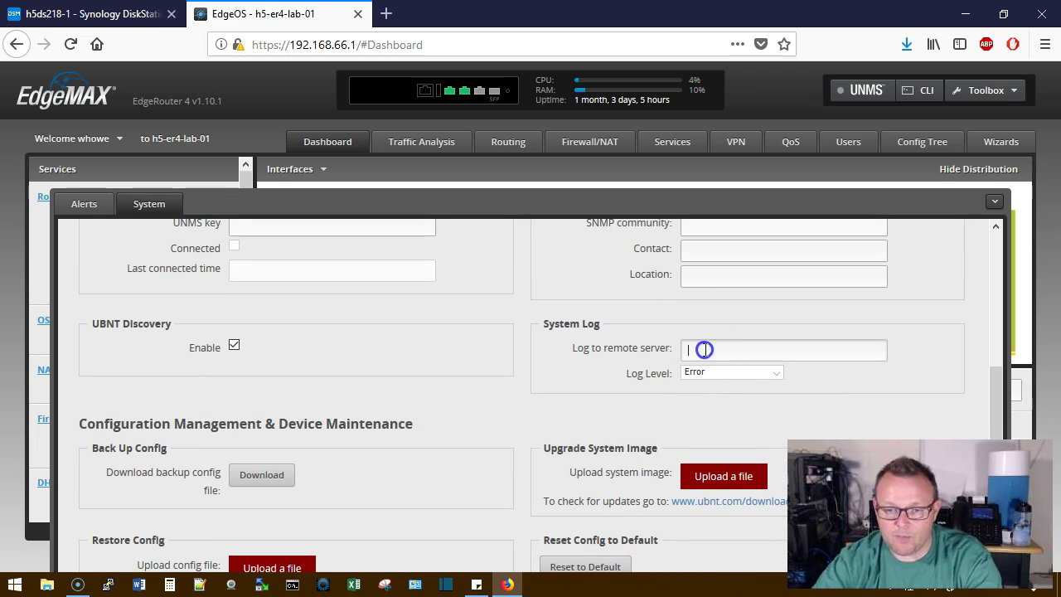
text(19)
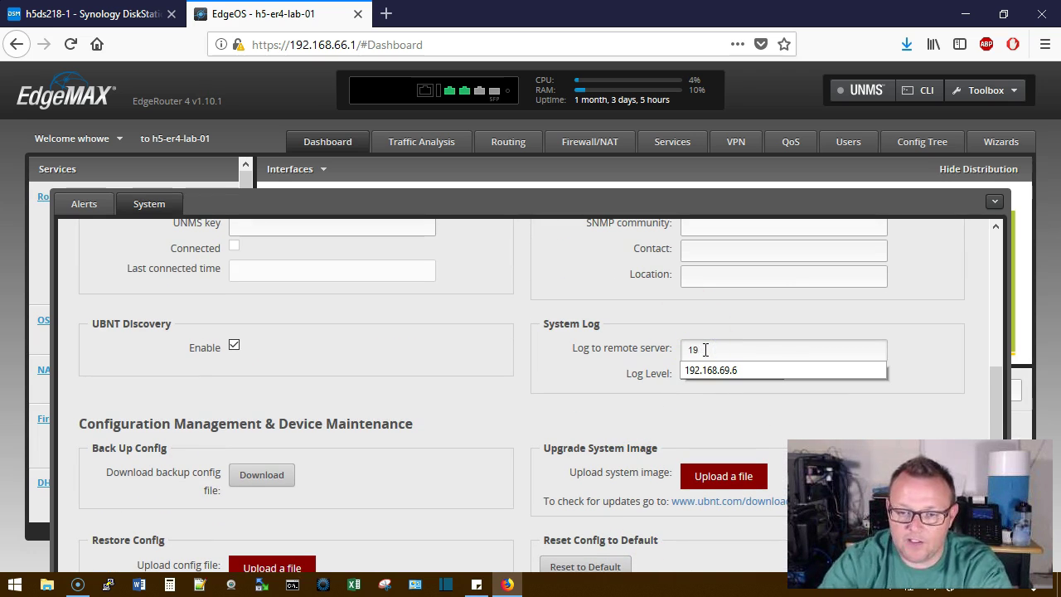
click(710, 371)
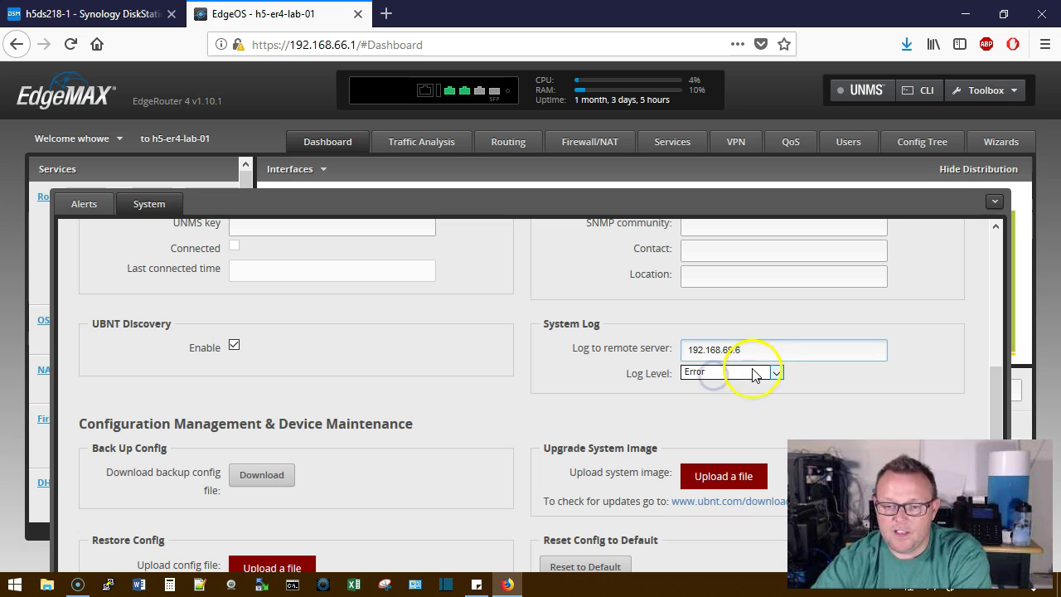
- Set the system Log Level to Informational
click(776, 374)
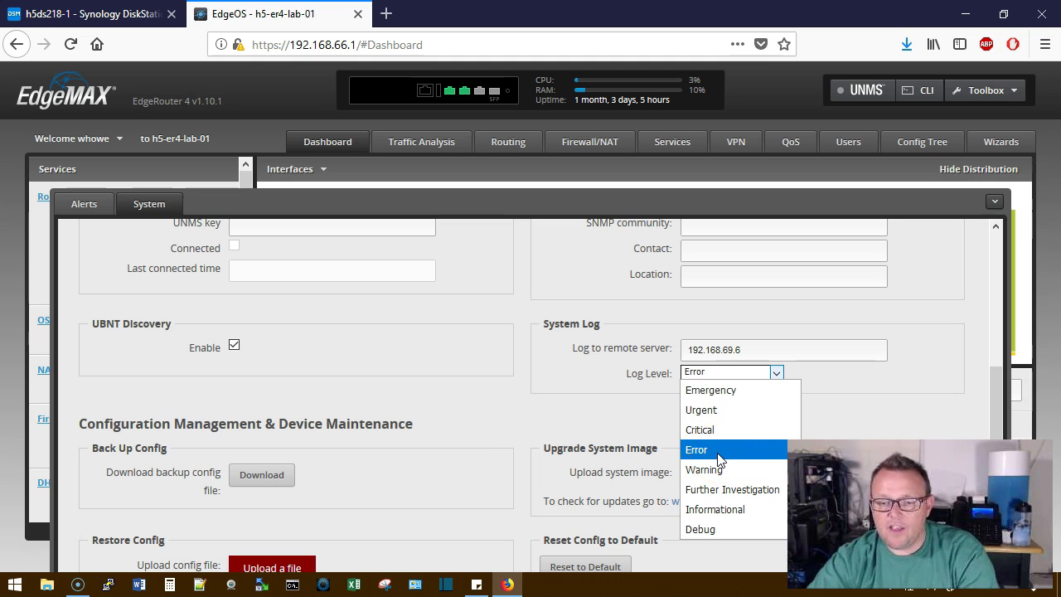
click(714, 479)
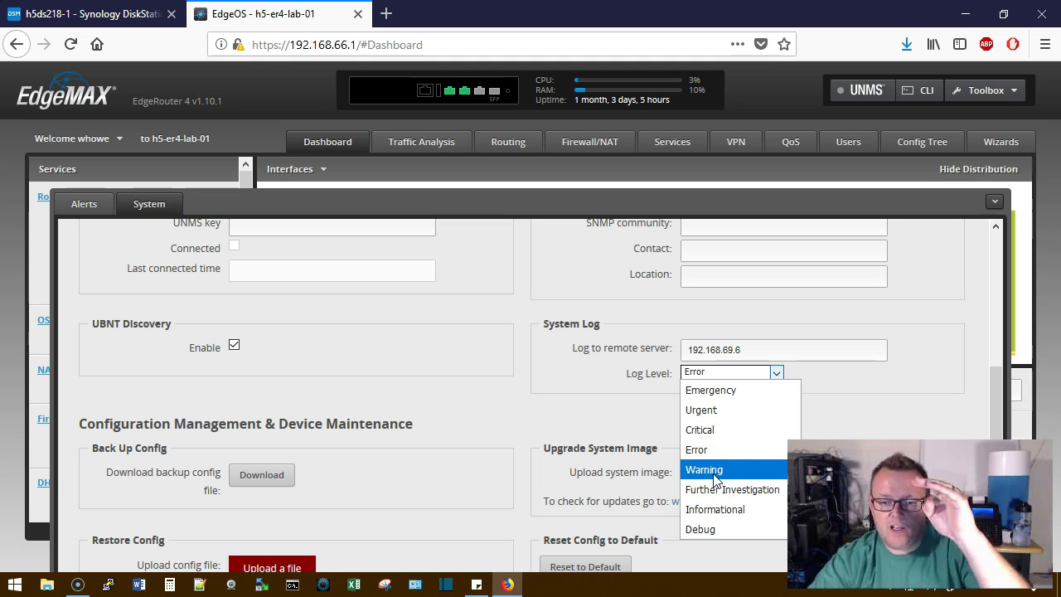
click(713, 450)
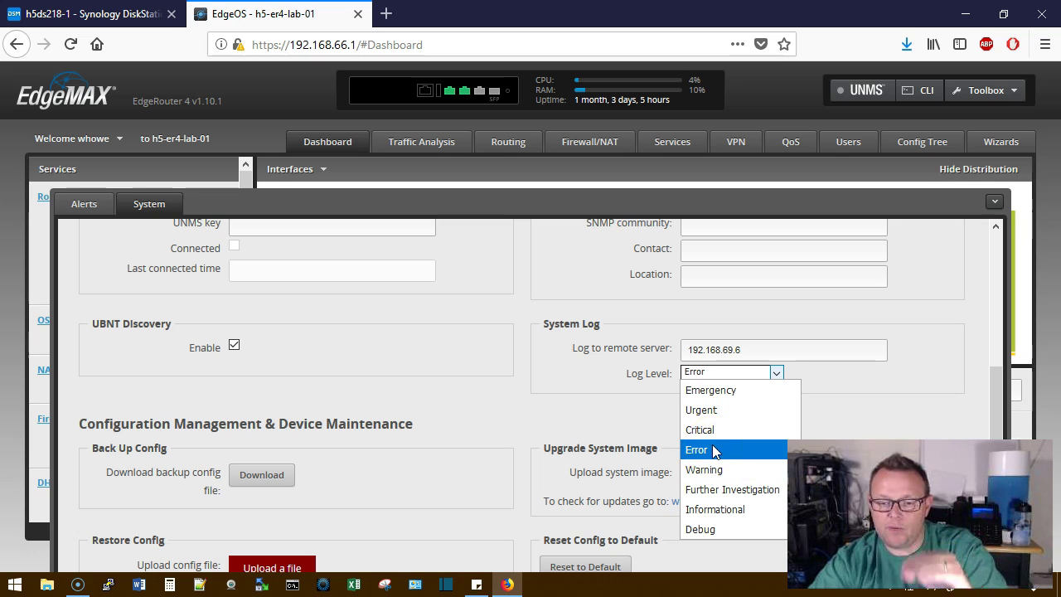
drag(714, 450, 724, 398)
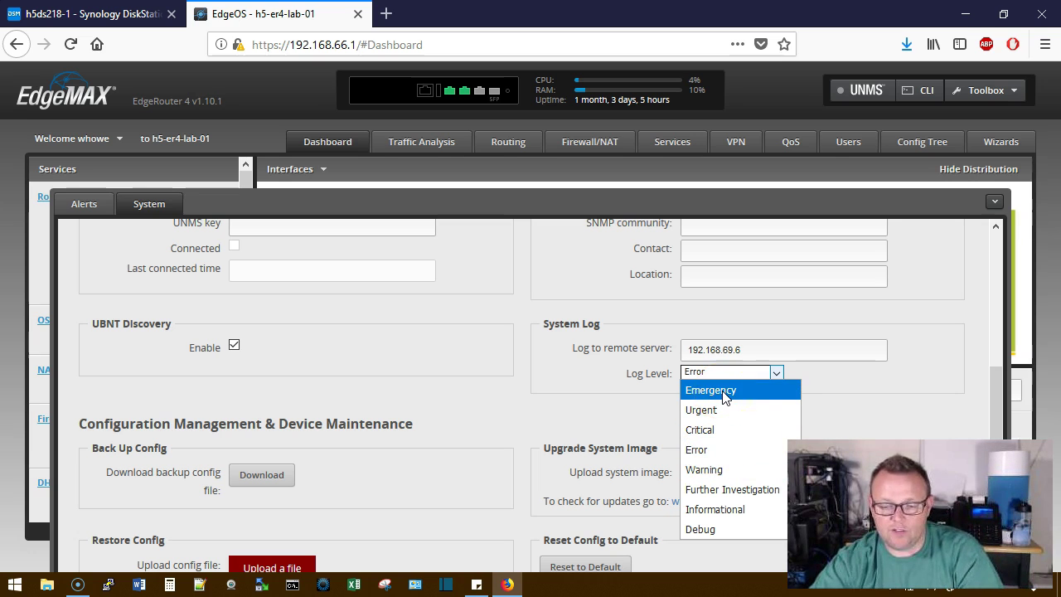
click(723, 511)
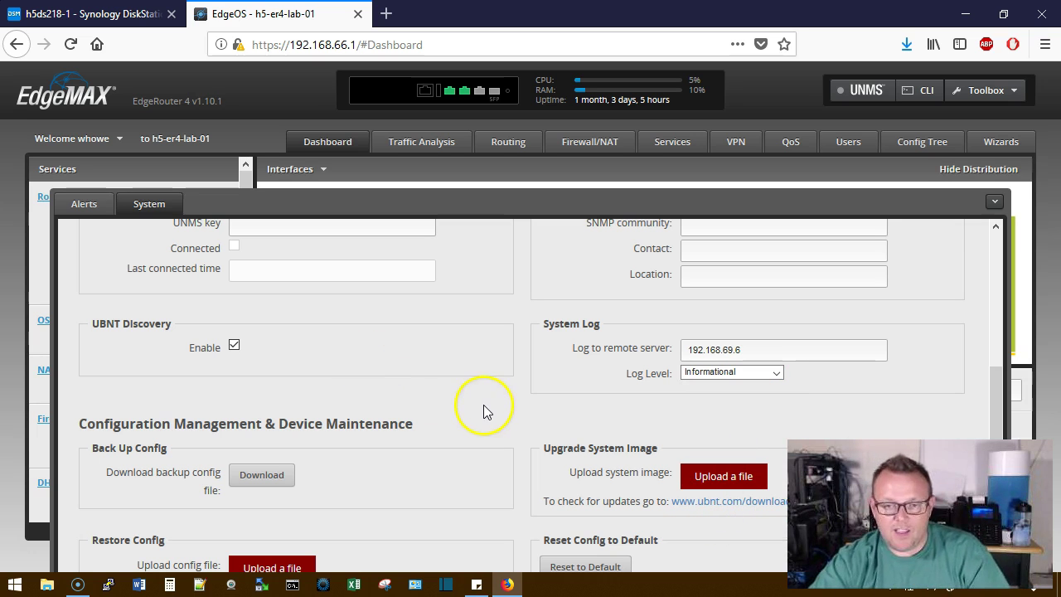
scroll(486, 407, down, 5)
- Save the remote logging settings in the System panel
click(125, 523)
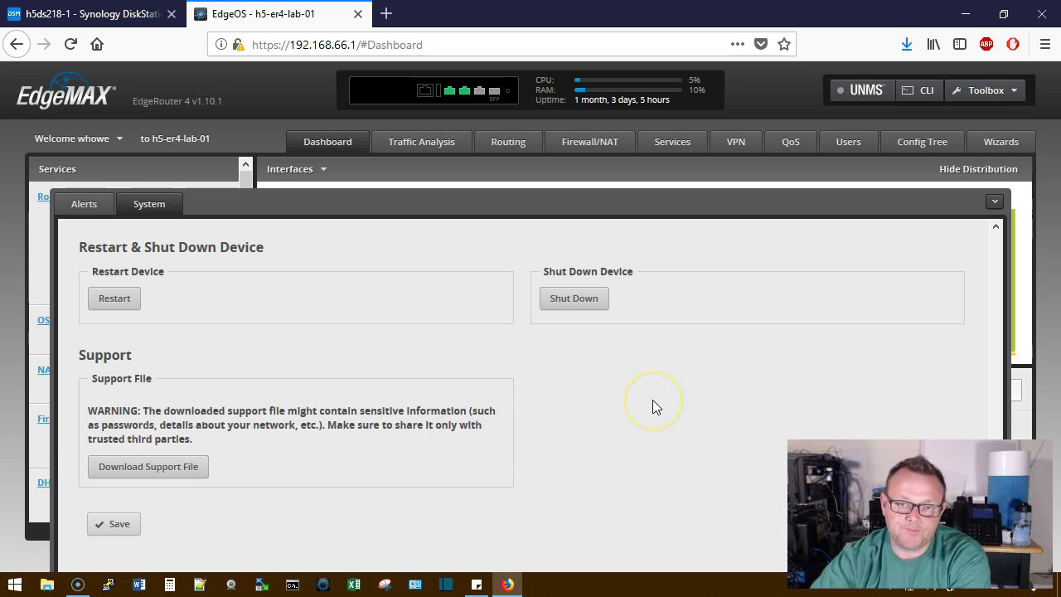
scroll(653, 401, up, 5)
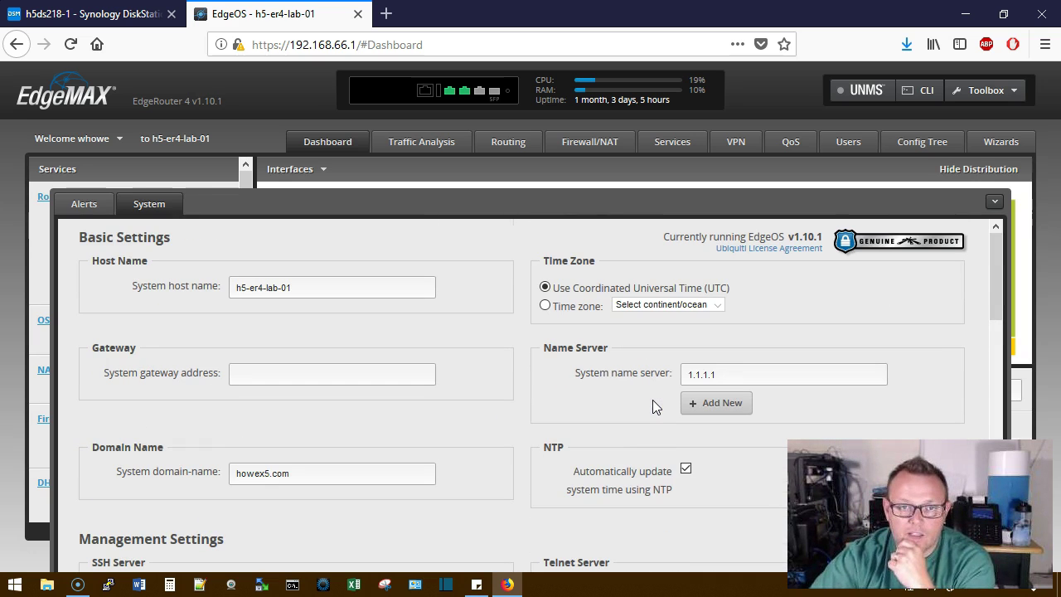
scroll(653, 401, down, 10)
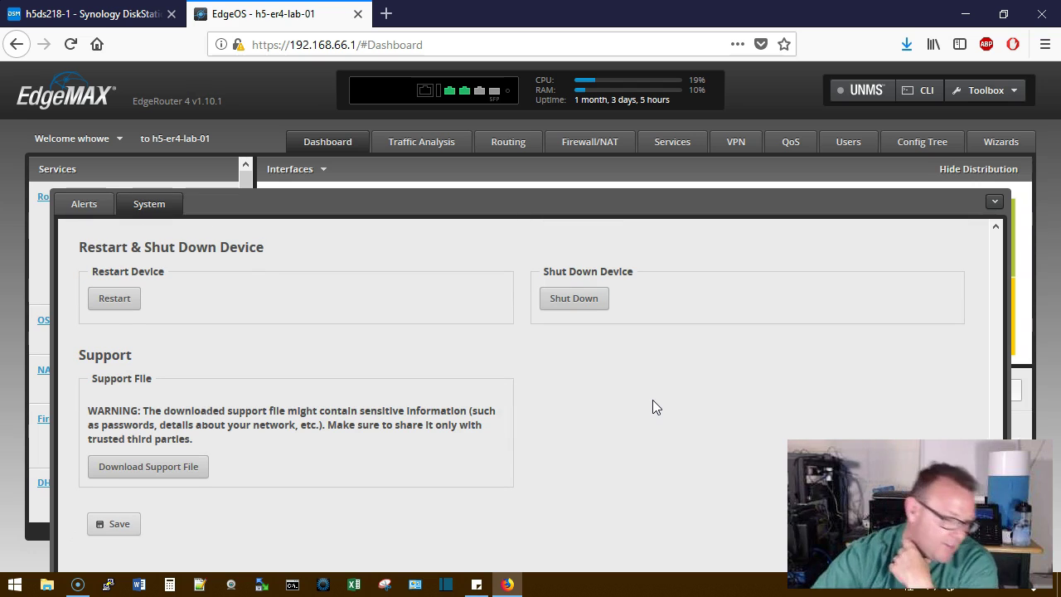
scroll(653, 399, up, 6)
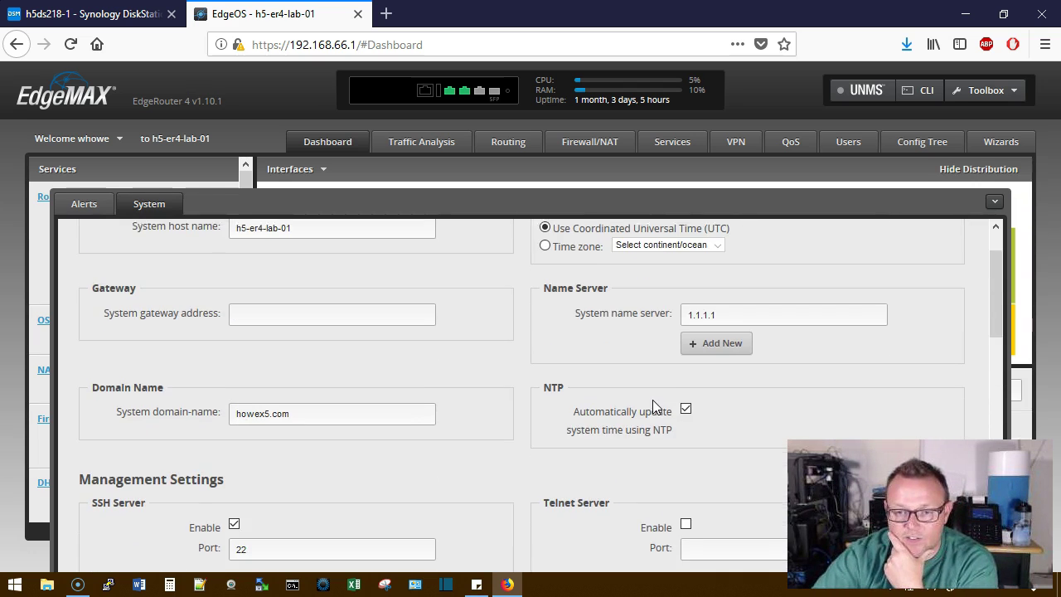
scroll(652, 398, up, 2)
- Add a second name server beginning 1.0.0. below 1.1.1.1 and save again
click(710, 339)
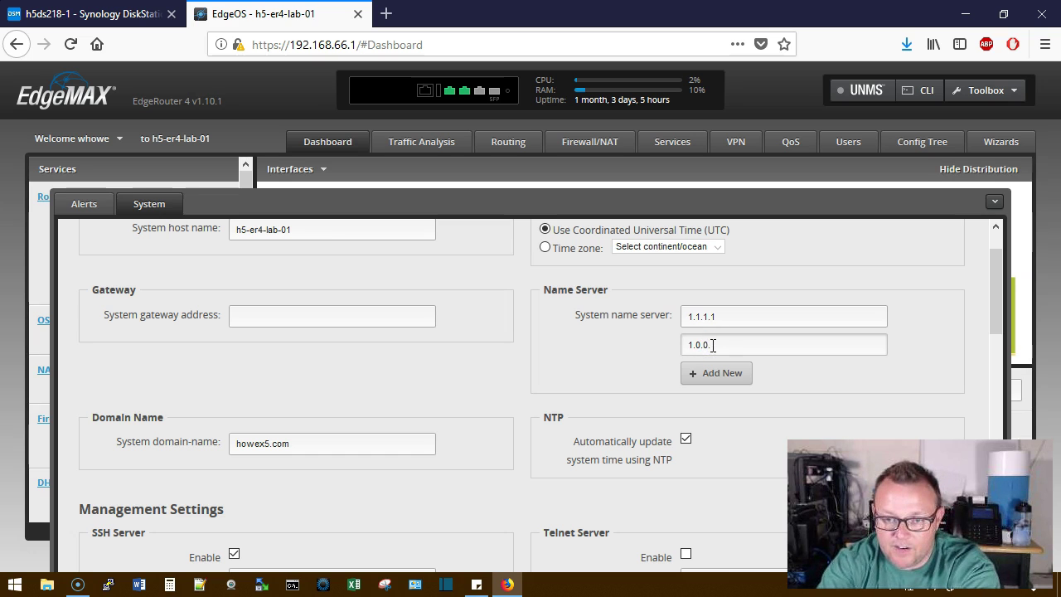
scroll(559, 350, down, 8)
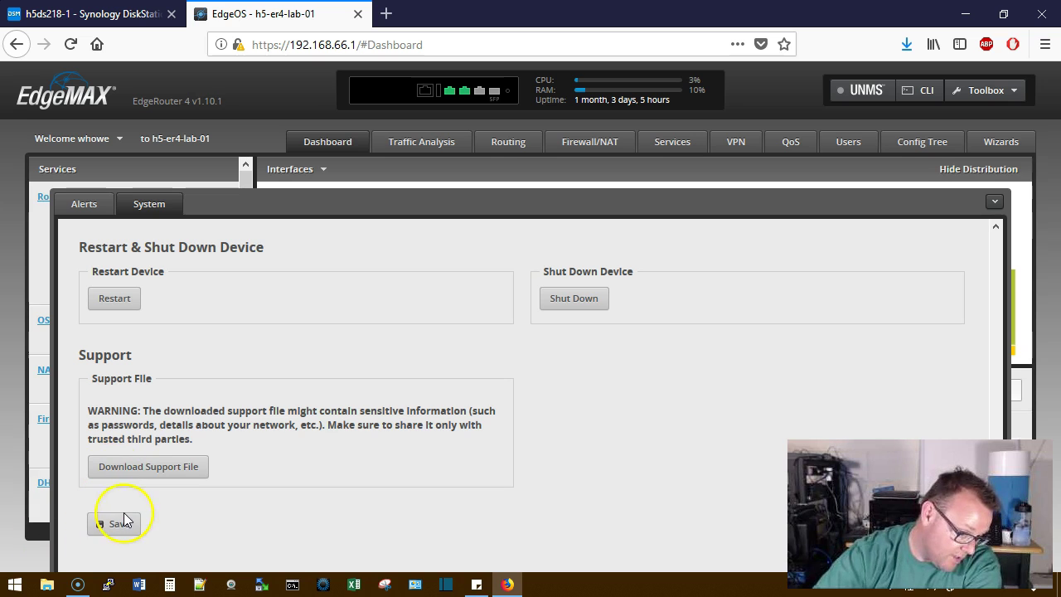
click(121, 525)
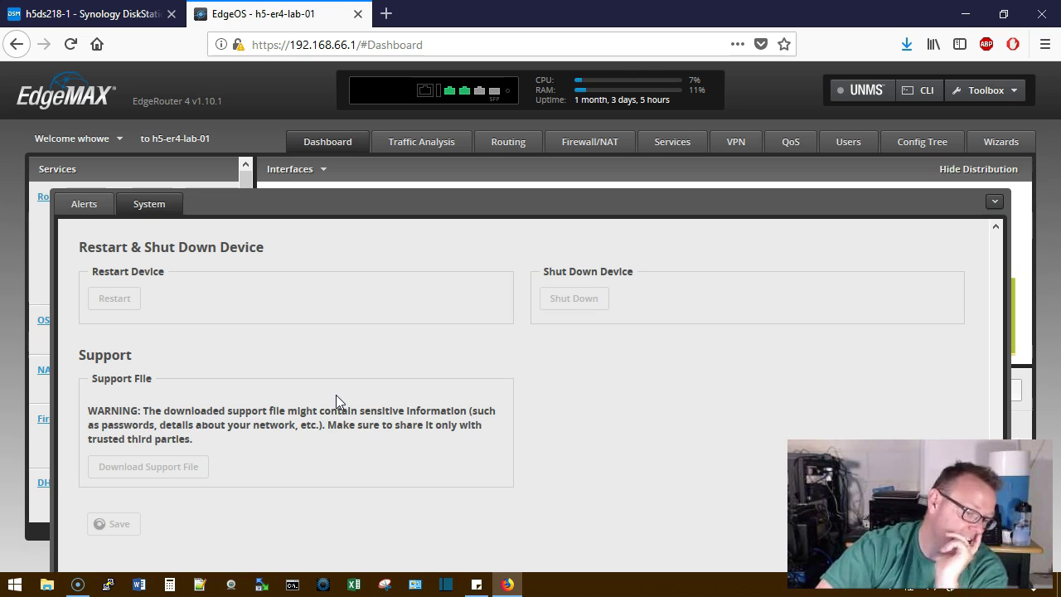
- In DSM's Log Center Overview, zoom the graph out to Past 1 hour, then back to Past 6 minutes
click(137, 14)
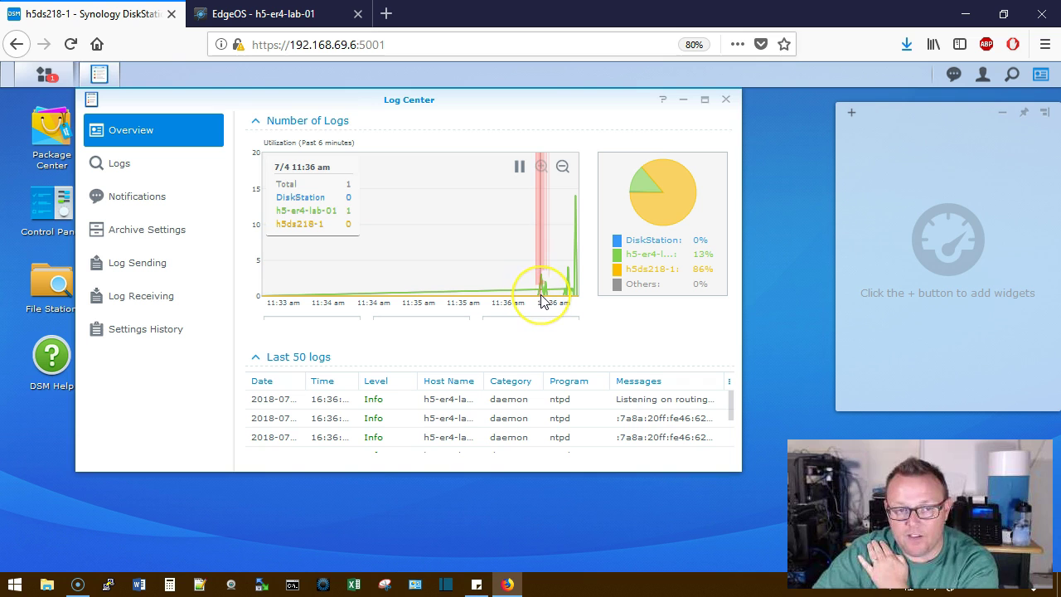
drag(547, 298, 573, 295)
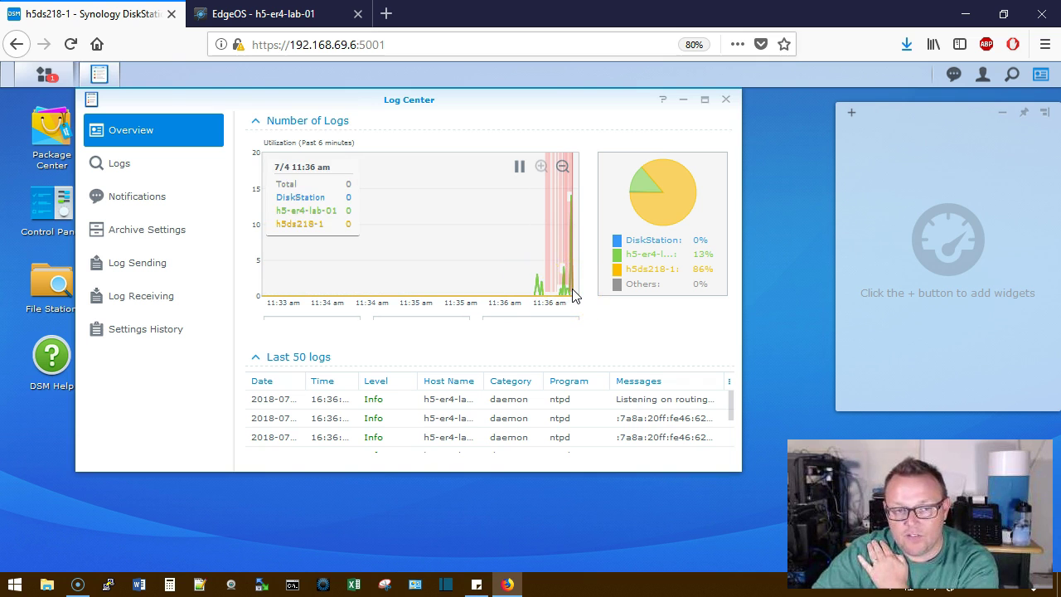
click(570, 291)
click(562, 166)
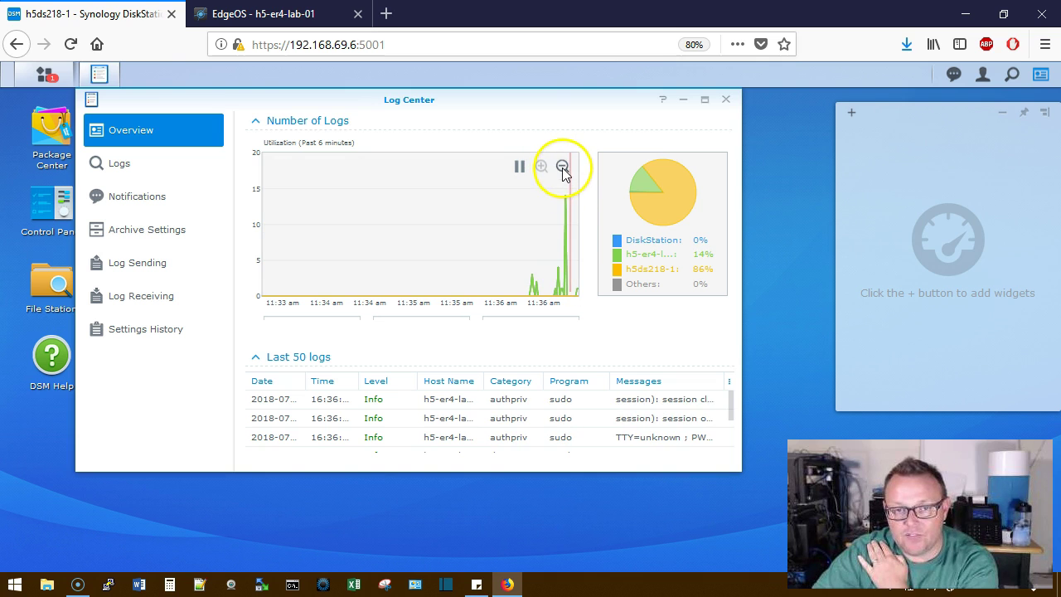
drag(539, 278, 543, 300)
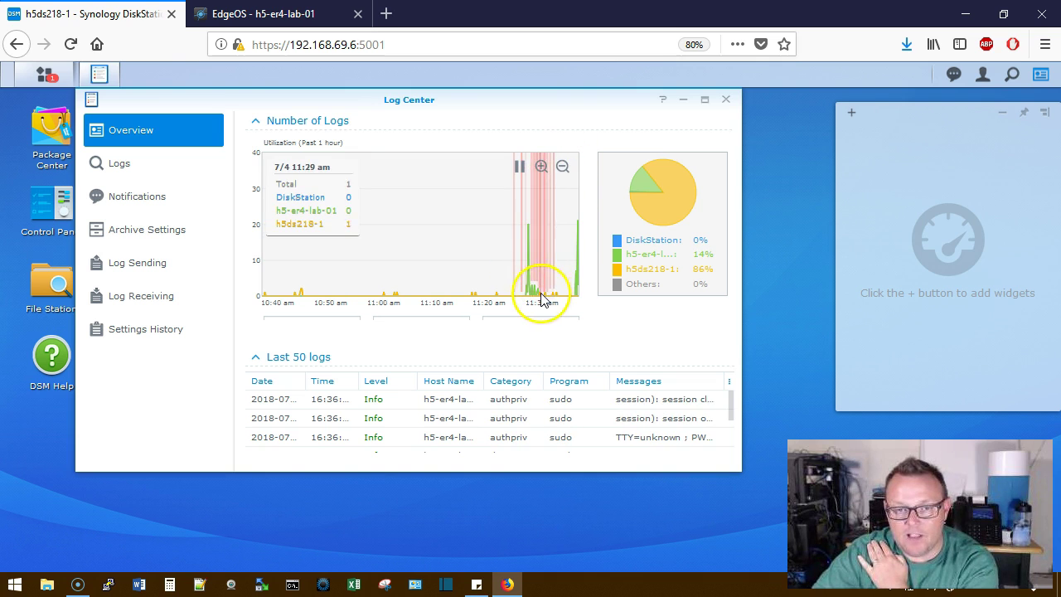
click(514, 282)
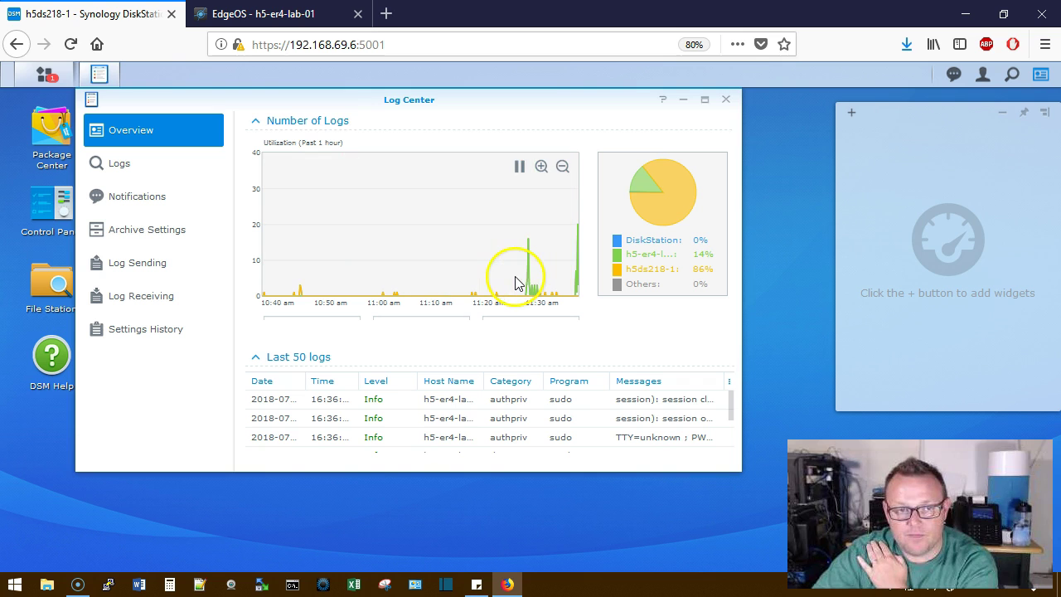
click(541, 166)
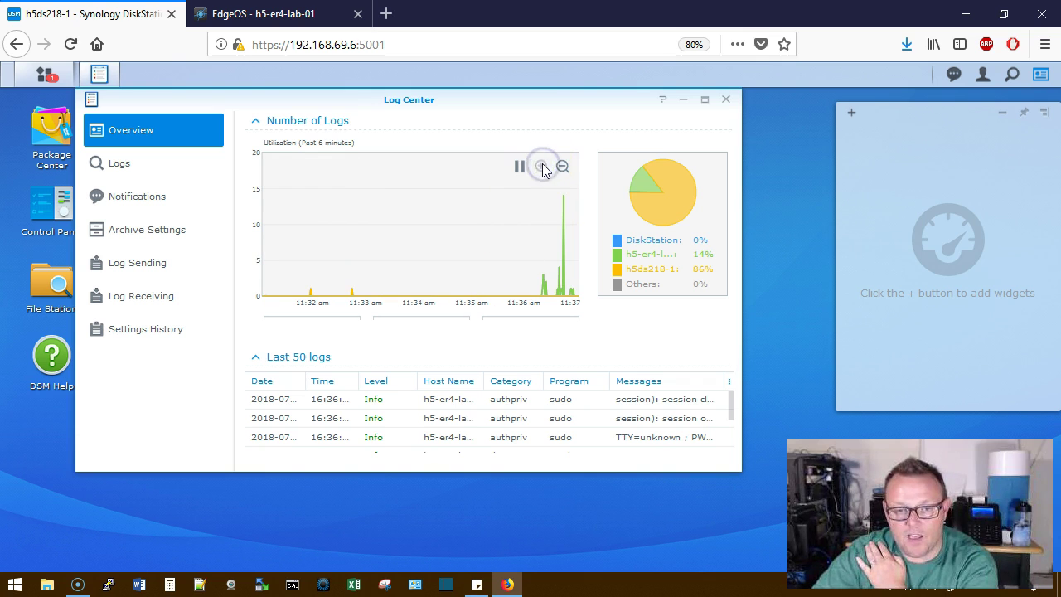